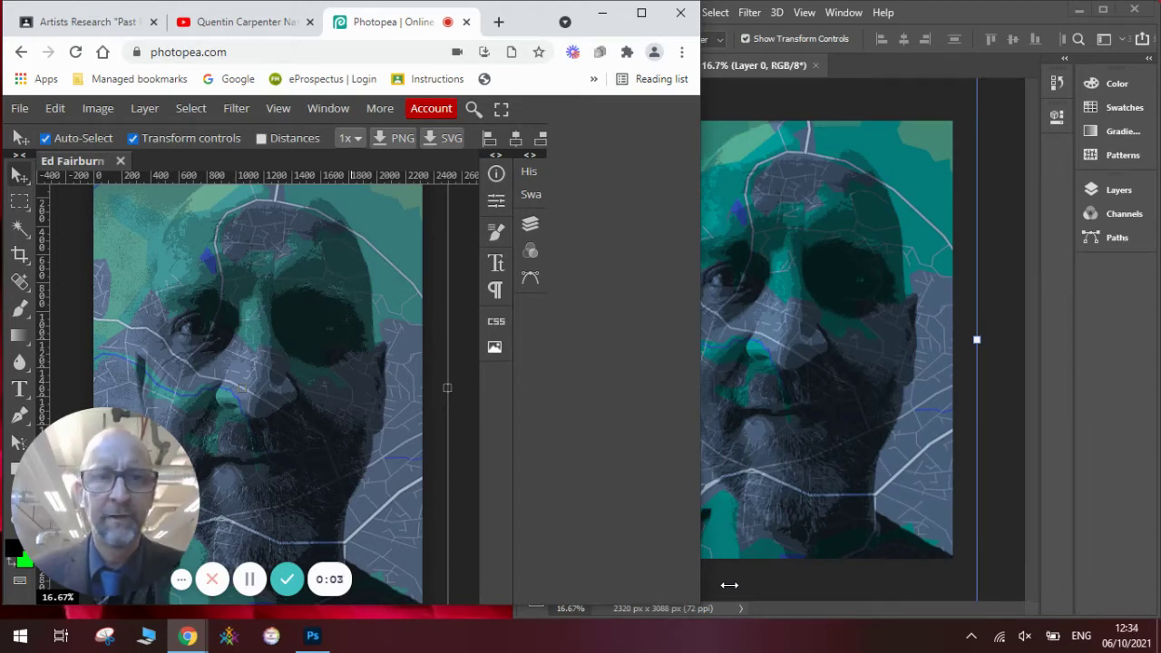
Bring 'Ed Fairburn style portrait.psd' in Photoshop in front of Chrome to show the target result
{"action": "left_click", "coordinate": [834, 110]}
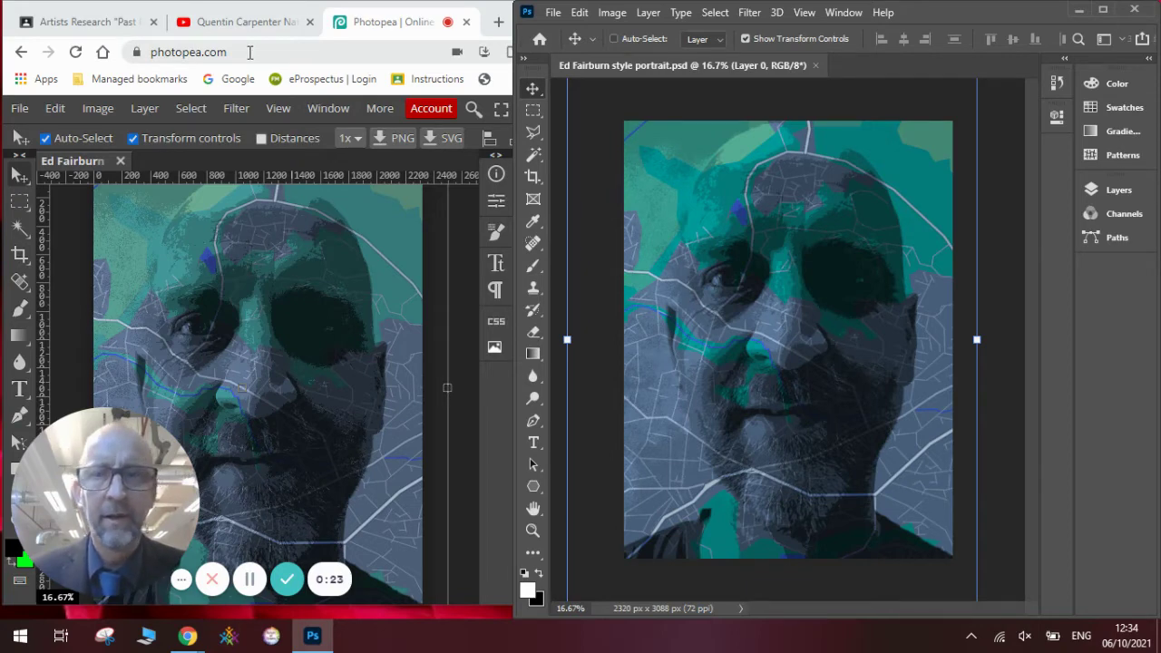
Switch Chrome to the Artists Research tab showing the Ed Fairburn.docx research sheet
{"action": "left_click", "coordinate": [96, 22]}
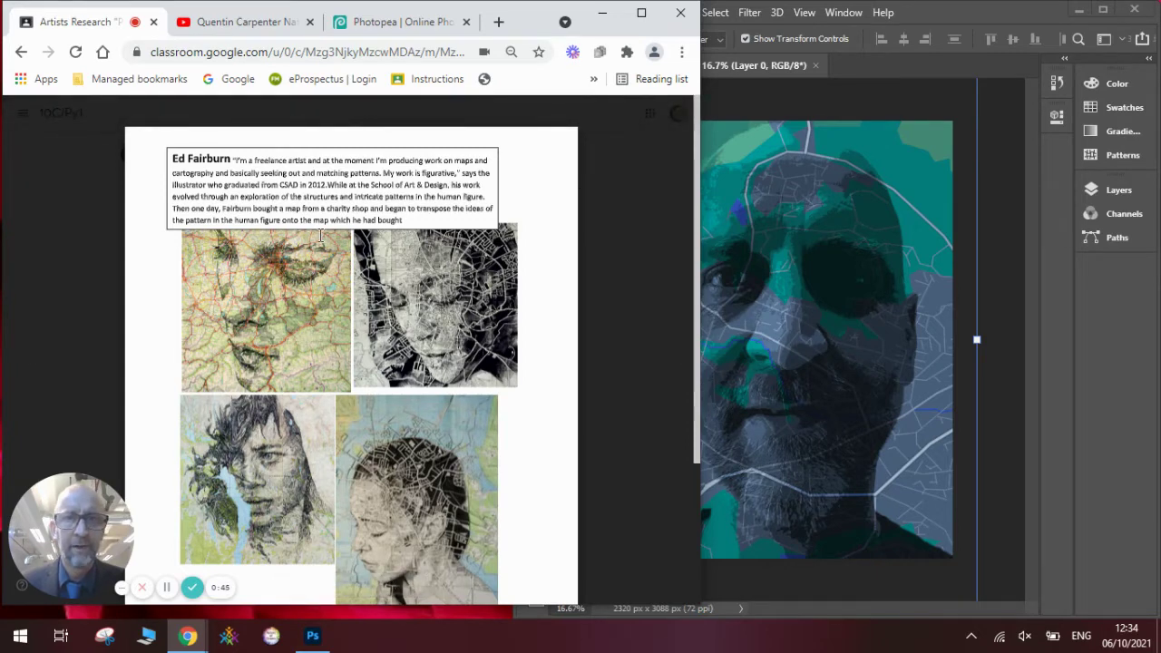
Open portrait.HEIC in Photoshop as a new document, accepting the HEIC format warning
{"action": "left_click", "coordinate": [389, 27]}
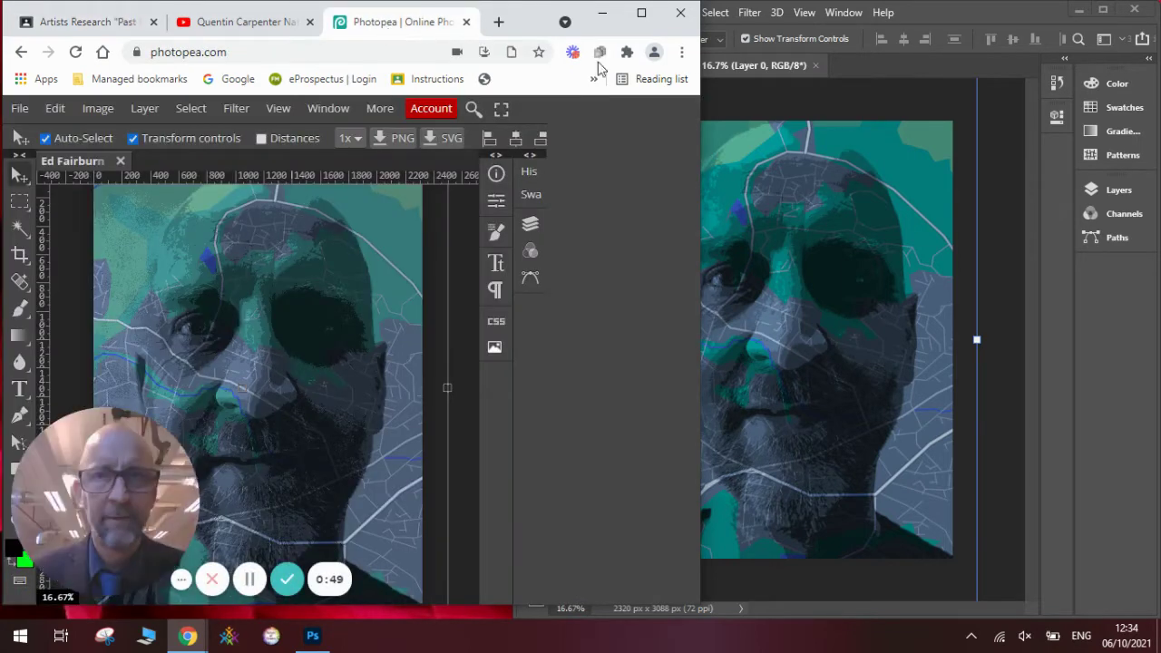
{"action": "left_click", "coordinate": [743, 91]}
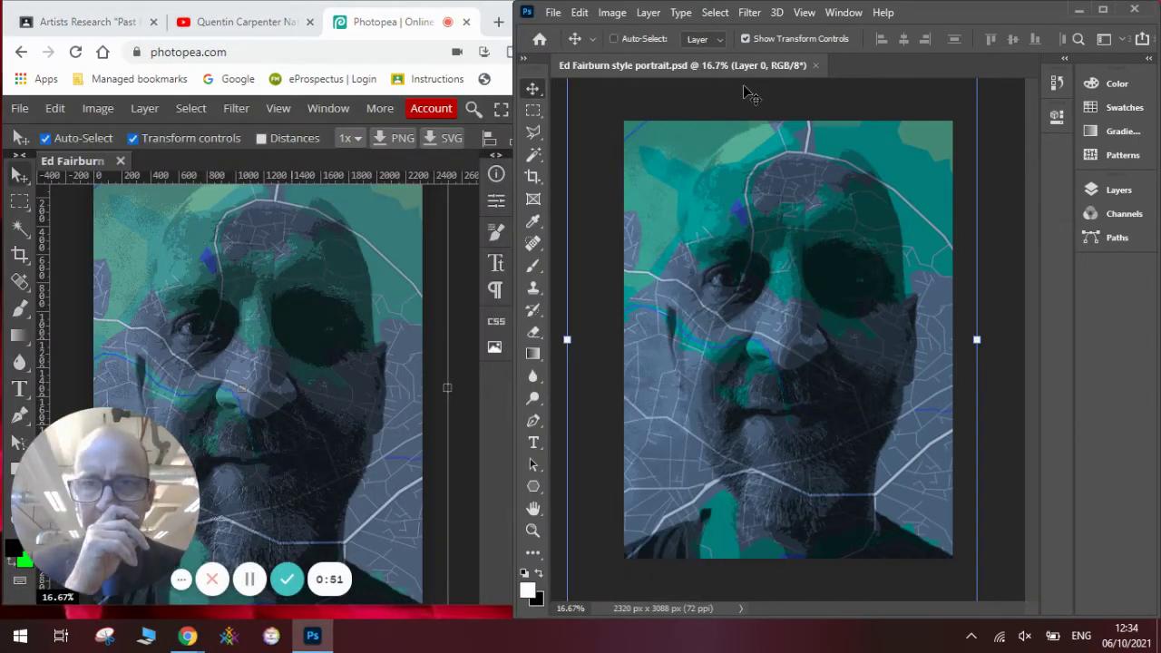
{"action": "left_click", "coordinate": [552, 13]}
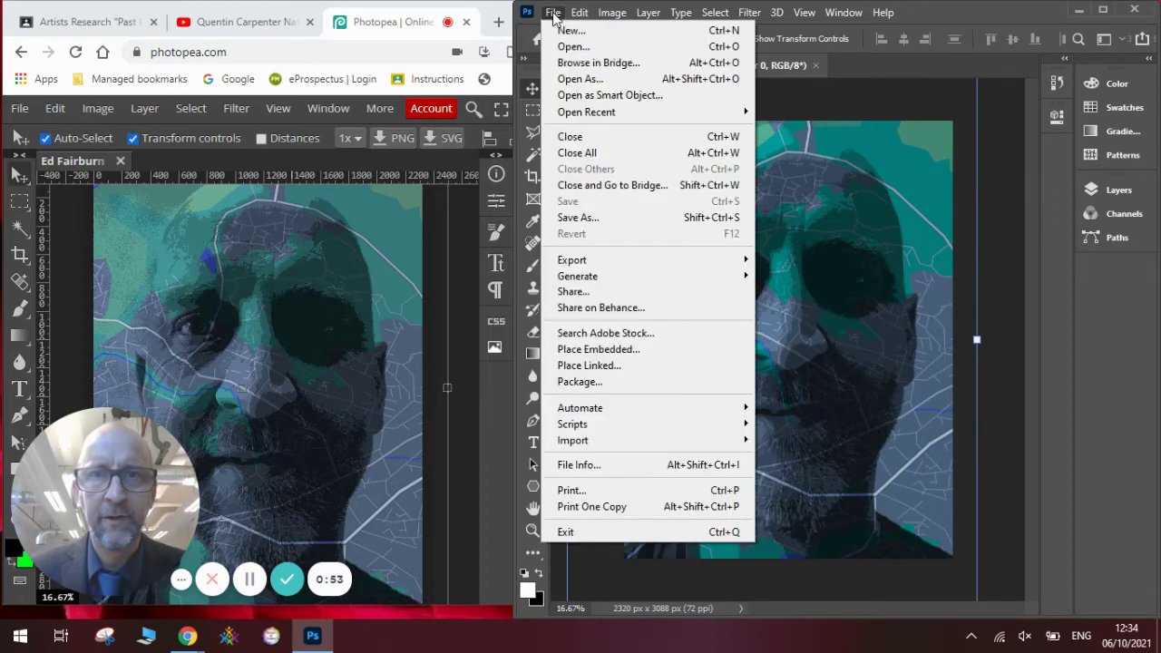
{"action": "left_click", "coordinate": [571, 47]}
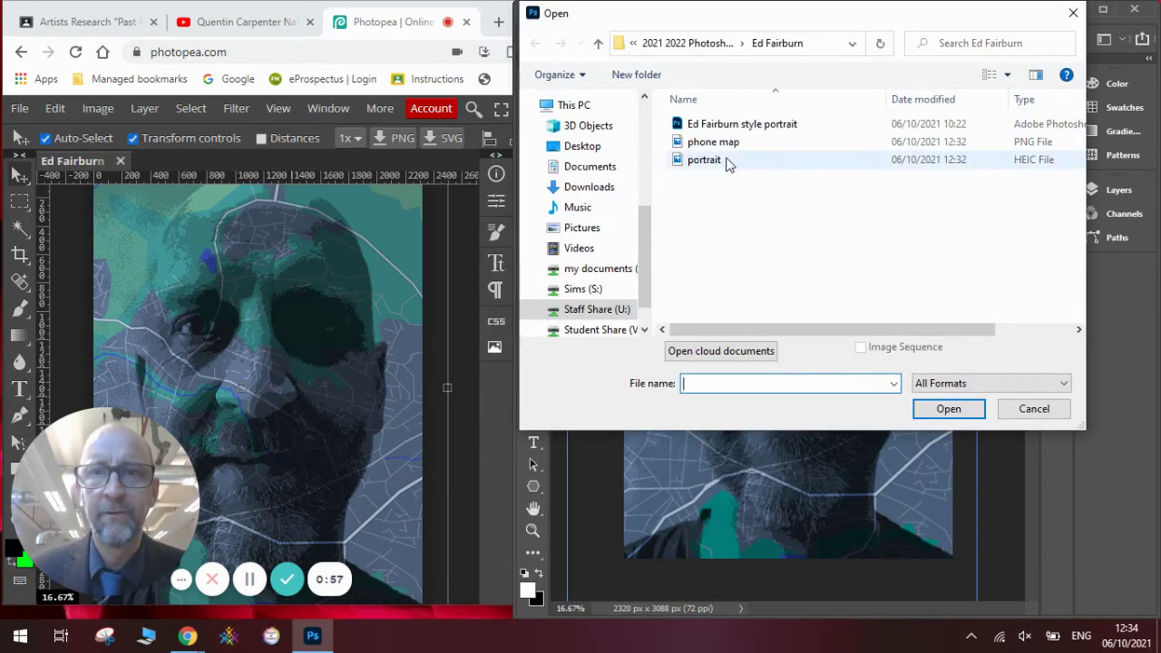
{"action": "double_click", "coordinate": [726, 160]}
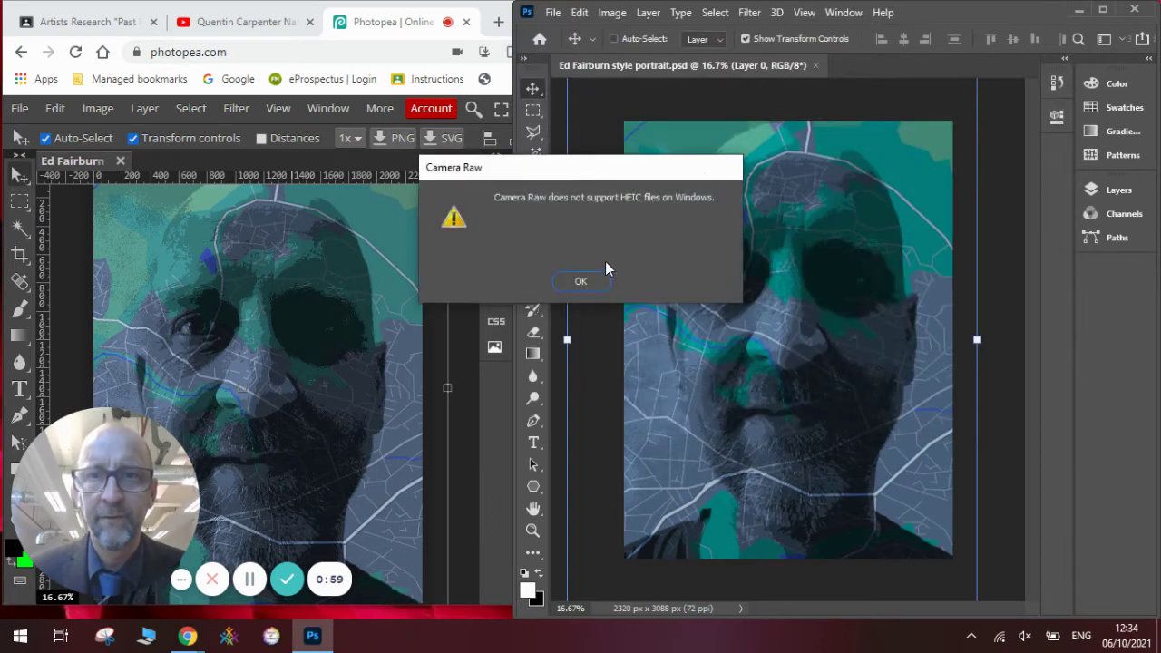
{"action": "left_click", "coordinate": [585, 280]}
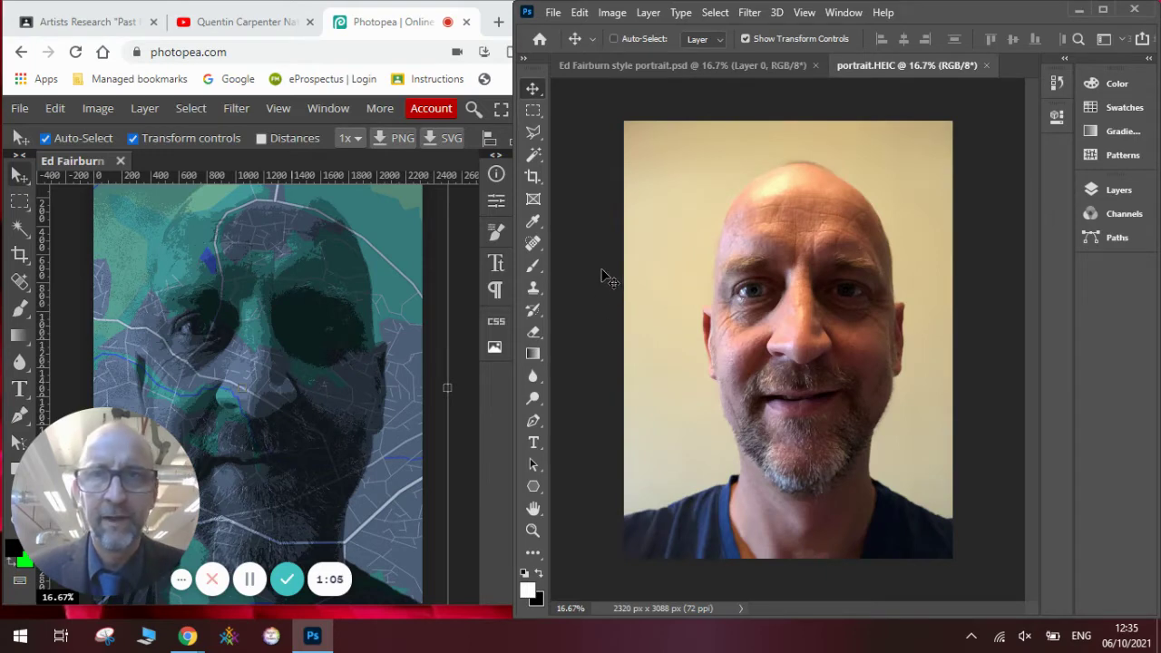
Place the 'phone map' image embedded into the portrait.HEIC document
{"action": "left_click", "coordinate": [553, 12]}
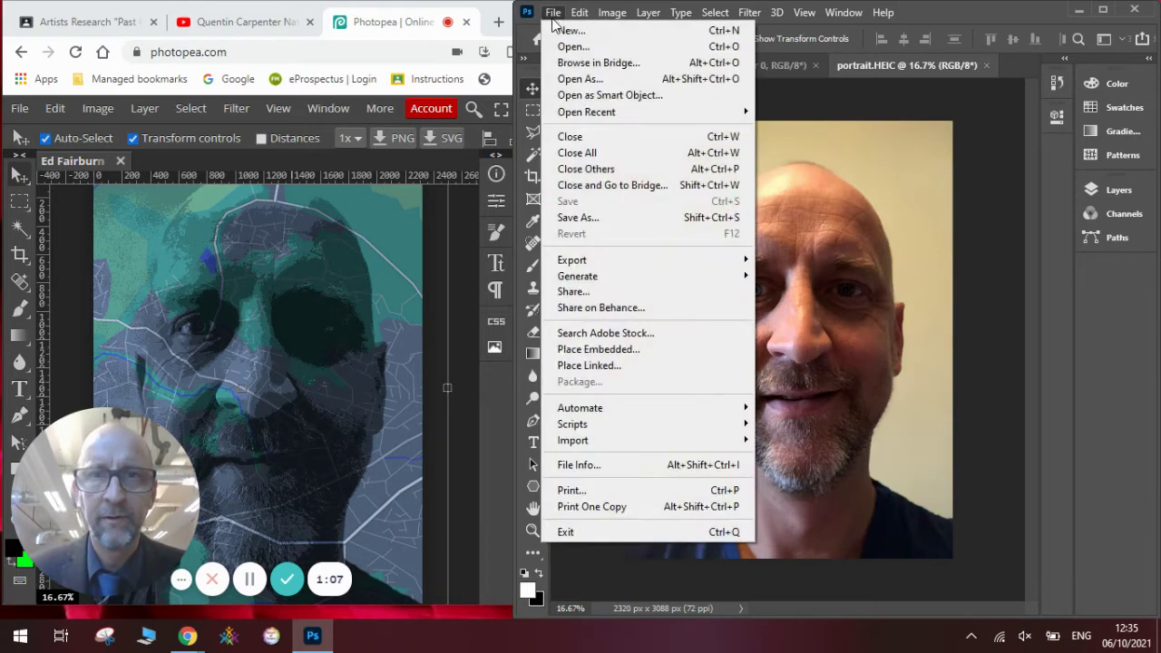
{"action": "left_click", "coordinate": [603, 351]}
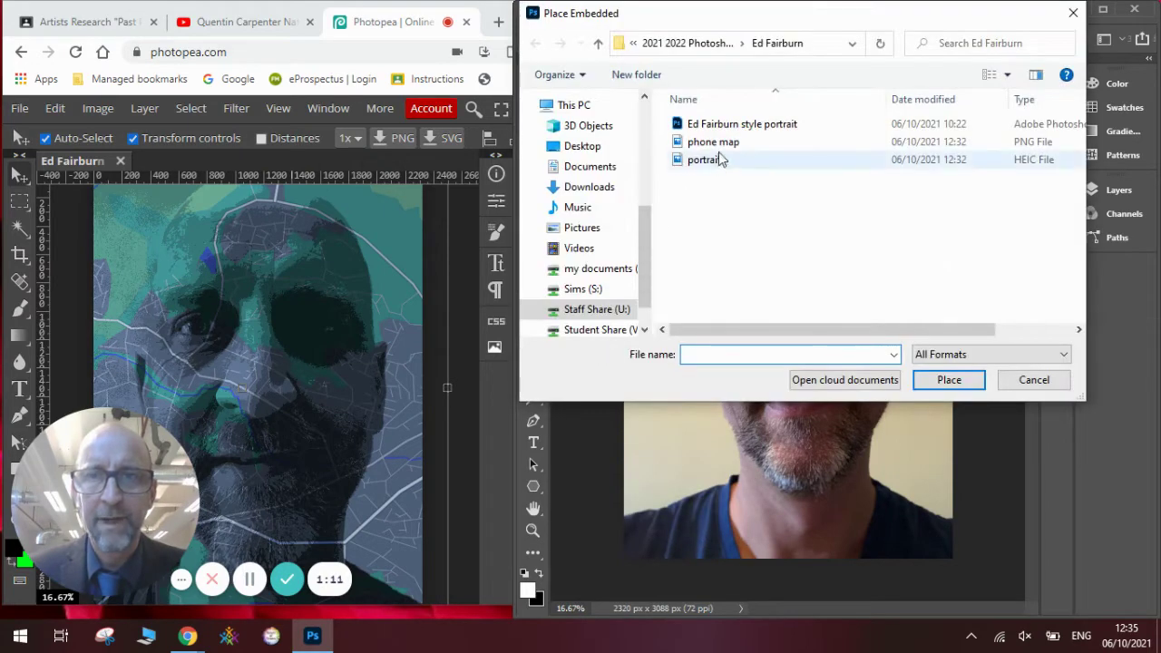
{"action": "double_click", "coordinate": [728, 142]}
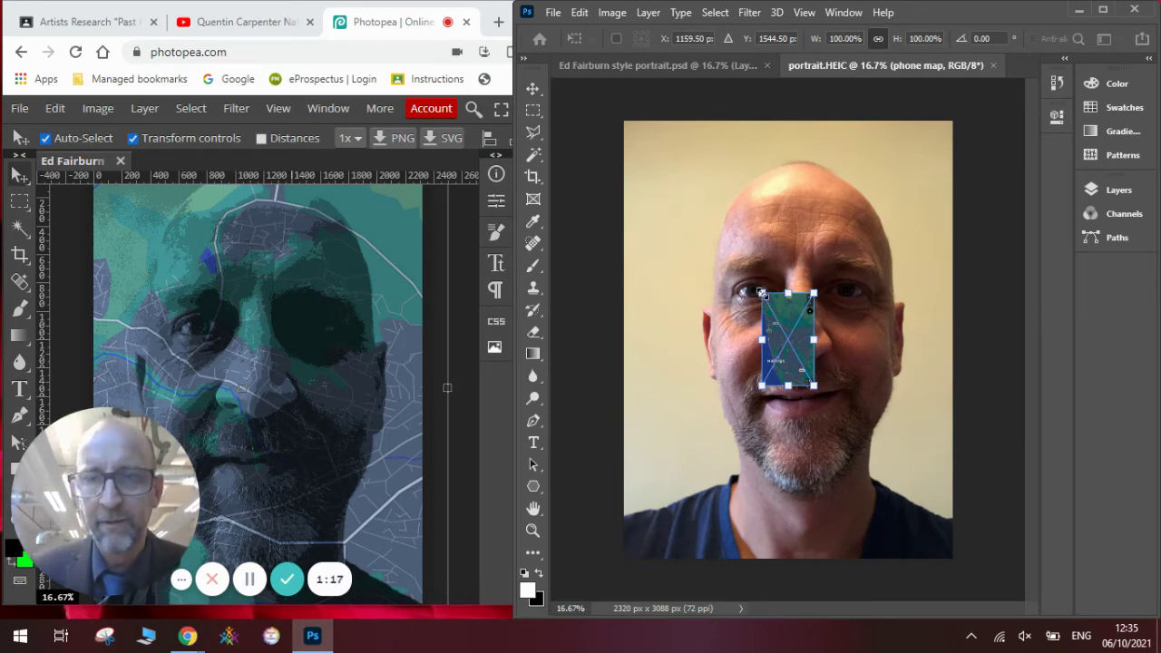
Scale the phone map to about 1238% and position it to cover the whole canvas
{"action": "left_click_drag", "start_coordinate": [762, 293], "coordinate": [584, 136]}
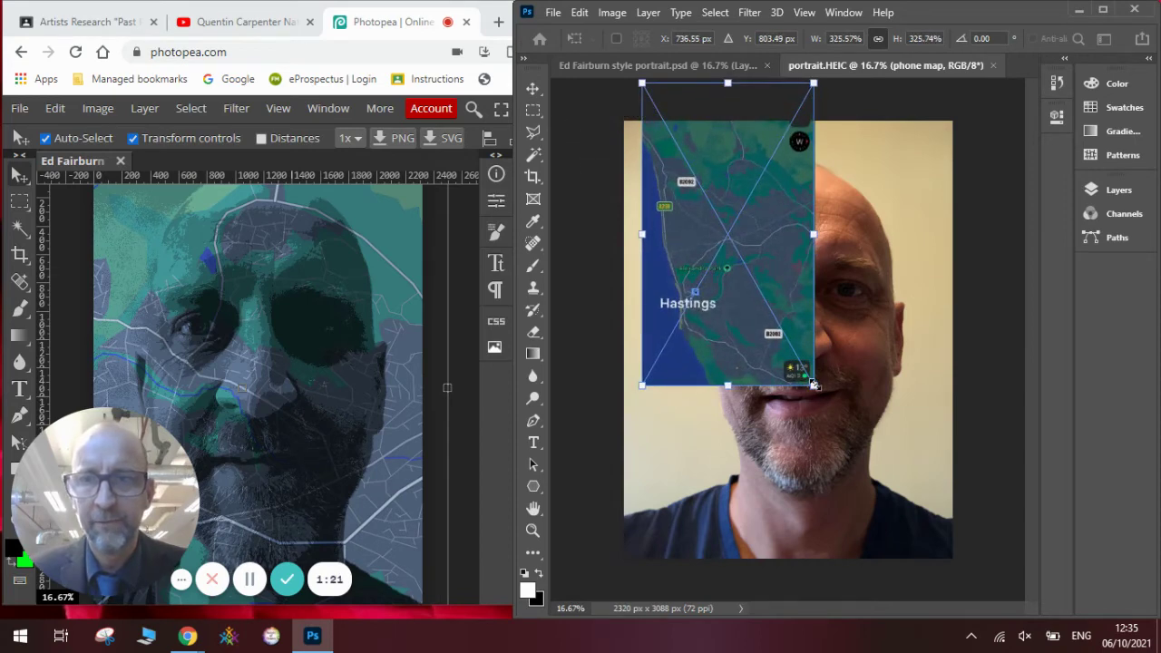
{"action": "left_click_drag", "start_coordinate": [813, 385], "coordinate": [994, 600]}
{"action": "left_click_drag", "start_coordinate": [873, 463], "coordinate": [840, 519]}
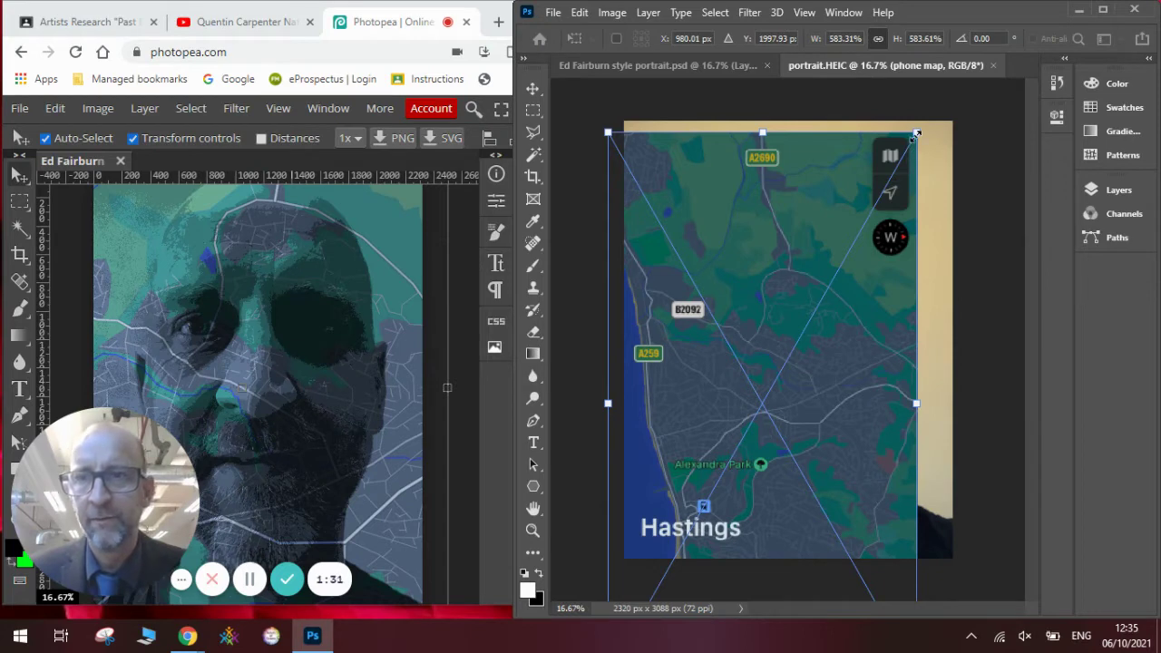
{"action": "left_click_drag", "start_coordinate": [917, 133], "coordinate": [995, 5]}
{"action": "left_click_drag", "start_coordinate": [923, 214], "coordinate": [846, 333]}
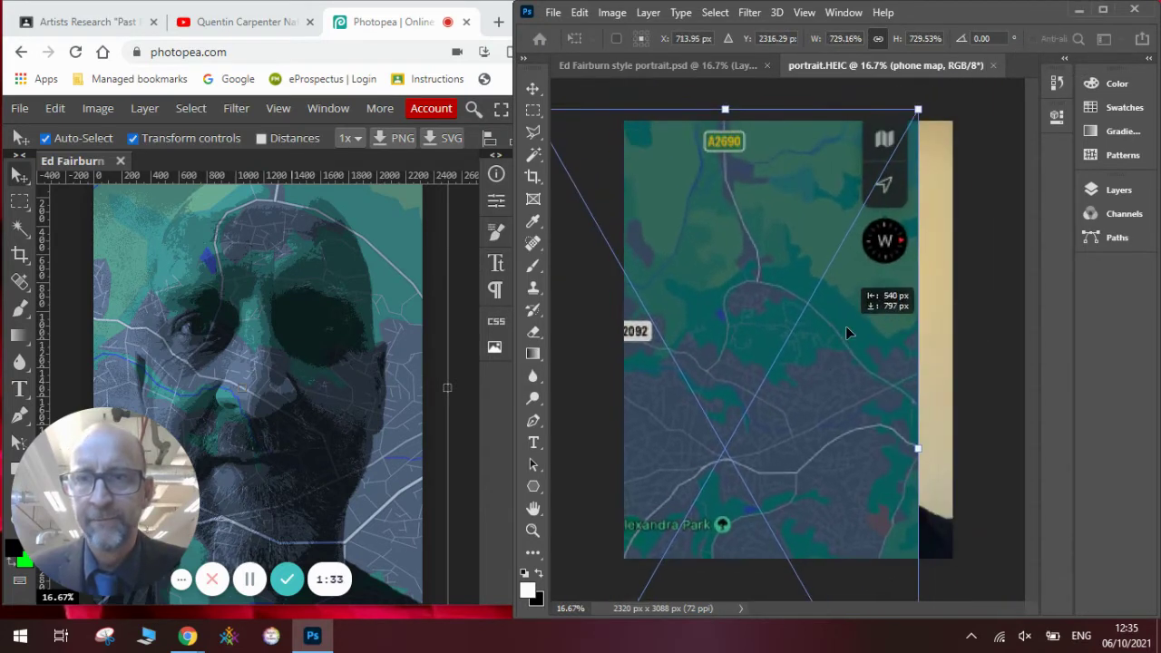
{"action": "left_click_drag", "start_coordinate": [918, 109], "coordinate": [1034, 59]}
{"action": "left_click_drag", "start_coordinate": [1120, 6], "coordinate": [1122, 5]}
{"action": "left_click_drag", "start_coordinate": [920, 285], "coordinate": [777, 406]}
{"action": "left_click_drag", "start_coordinate": [884, 466], "coordinate": [973, 469]}
{"action": "left_click_drag", "start_coordinate": [869, 445], "coordinate": [882, 392]}
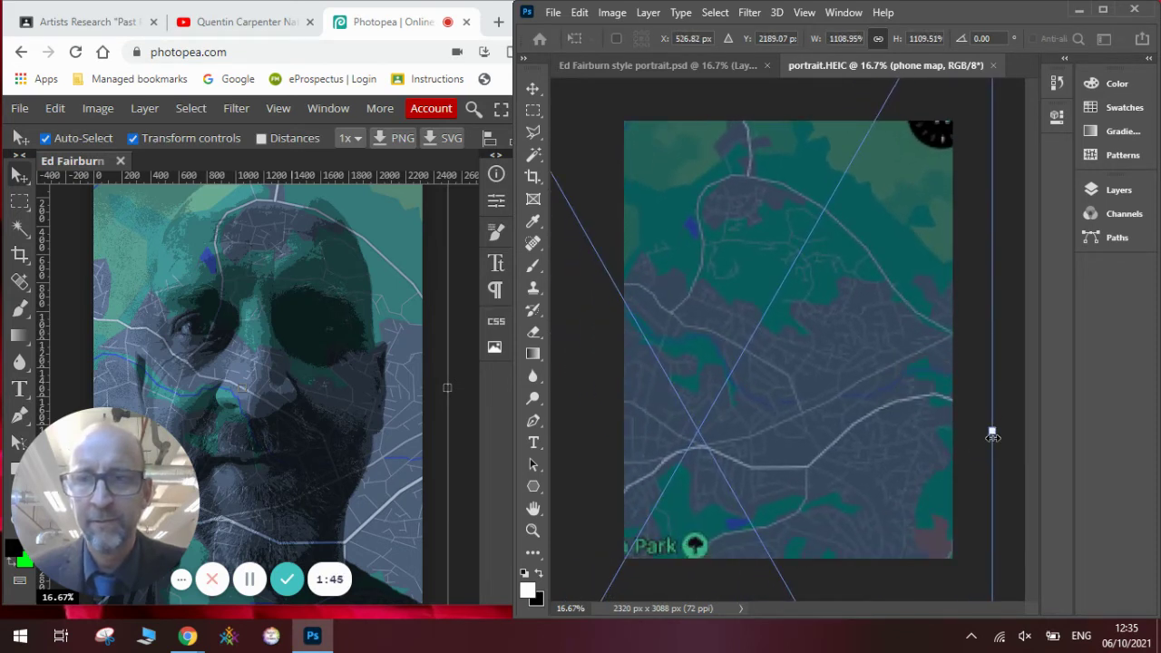
{"action": "left_click_drag", "start_coordinate": [992, 437], "coordinate": [1043, 408]}
{"action": "mouse_move", "coordinate": [941, 437]}
{"action": "left_mouse_down"}
{"action": "mouse_move", "coordinate": [919, 448]}
{"action": "mouse_move", "coordinate": [940, 442]}
{"action": "left_mouse_up"}
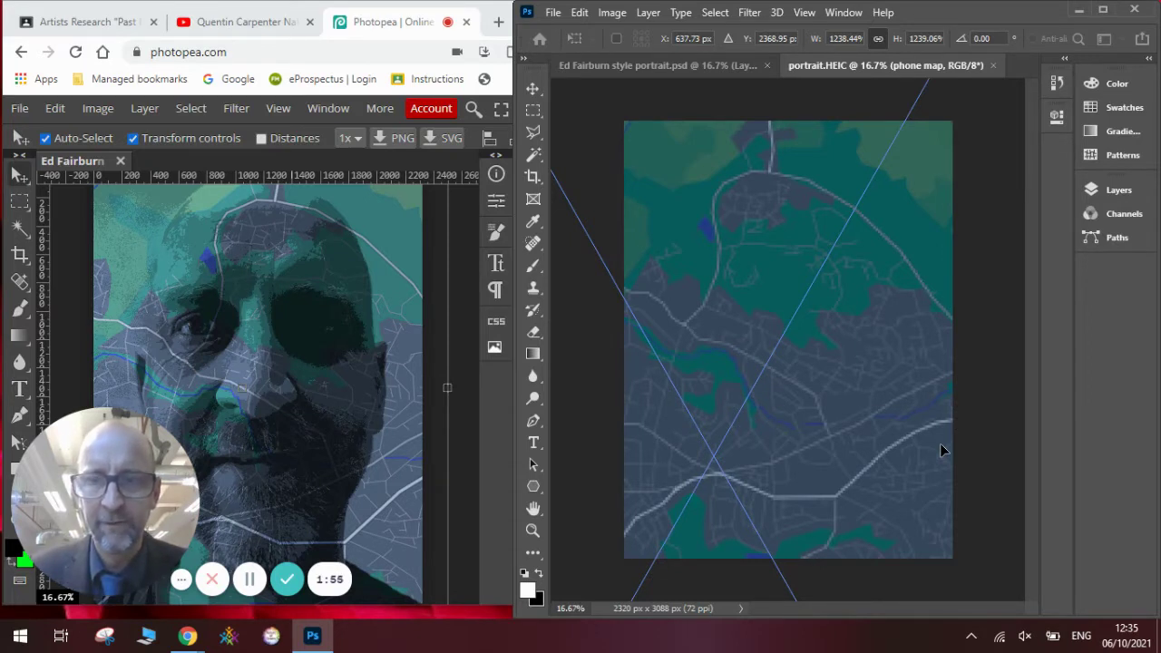
Commit the map transform, unlock the Background as Layer 0, and move phone map beneath it
{"action": "key", "text": "Return"}
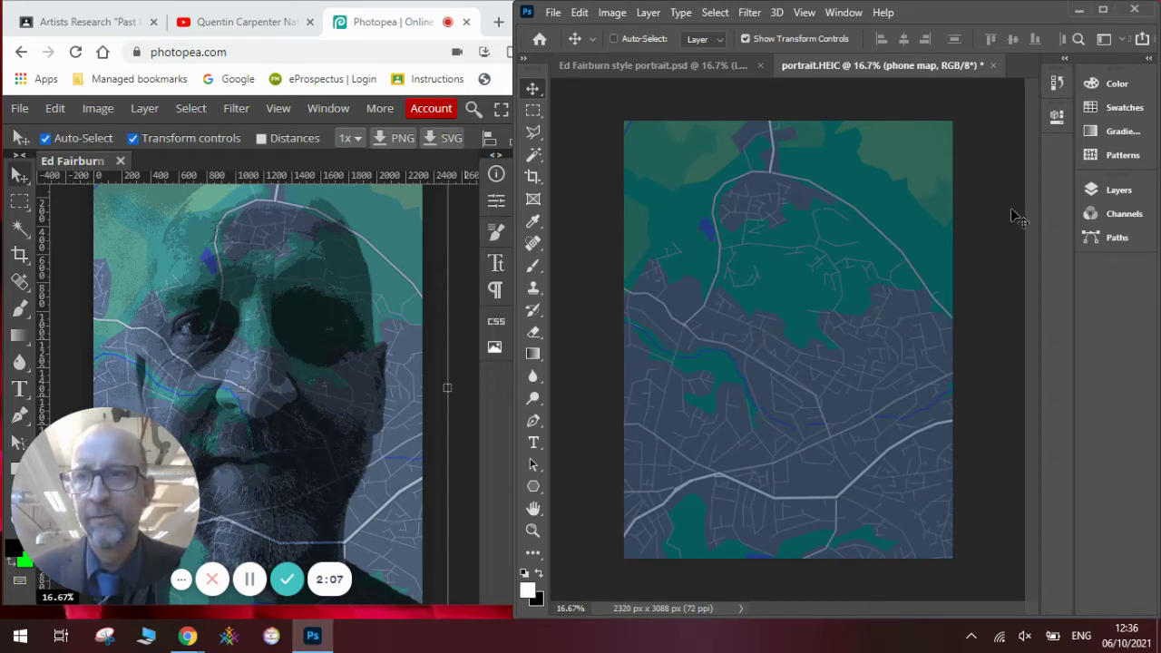
{"action": "left_click", "coordinate": [1103, 190]}
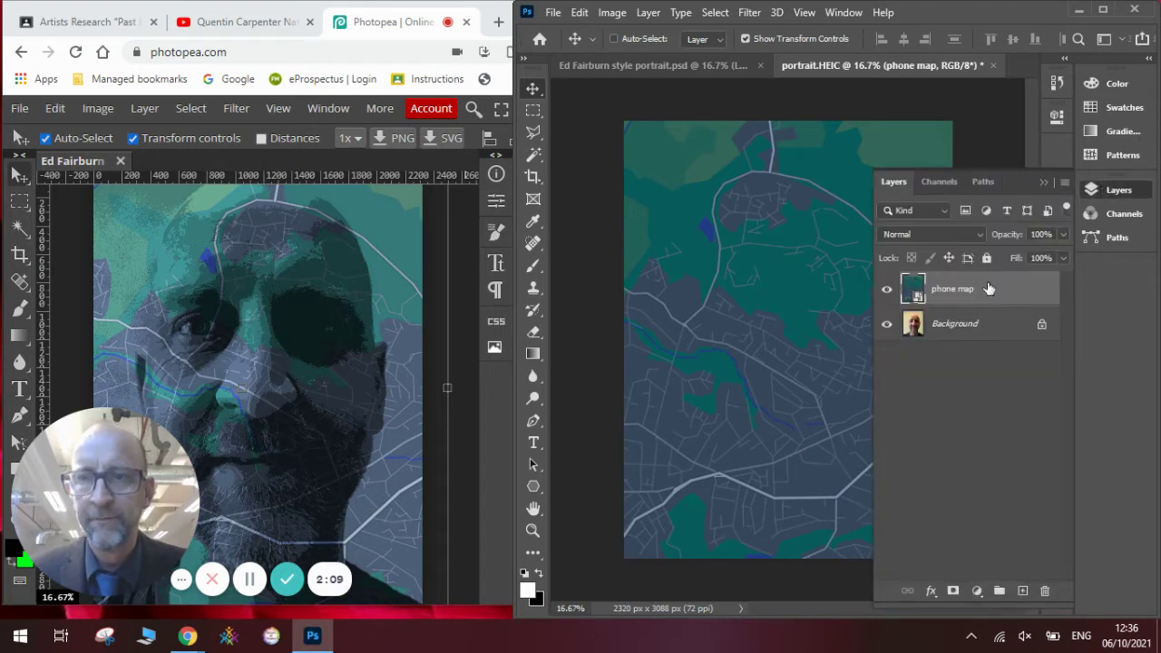
{"action": "left_click_drag", "start_coordinate": [987, 290], "coordinate": [985, 337]}
{"action": "left_click", "coordinate": [1041, 328]}
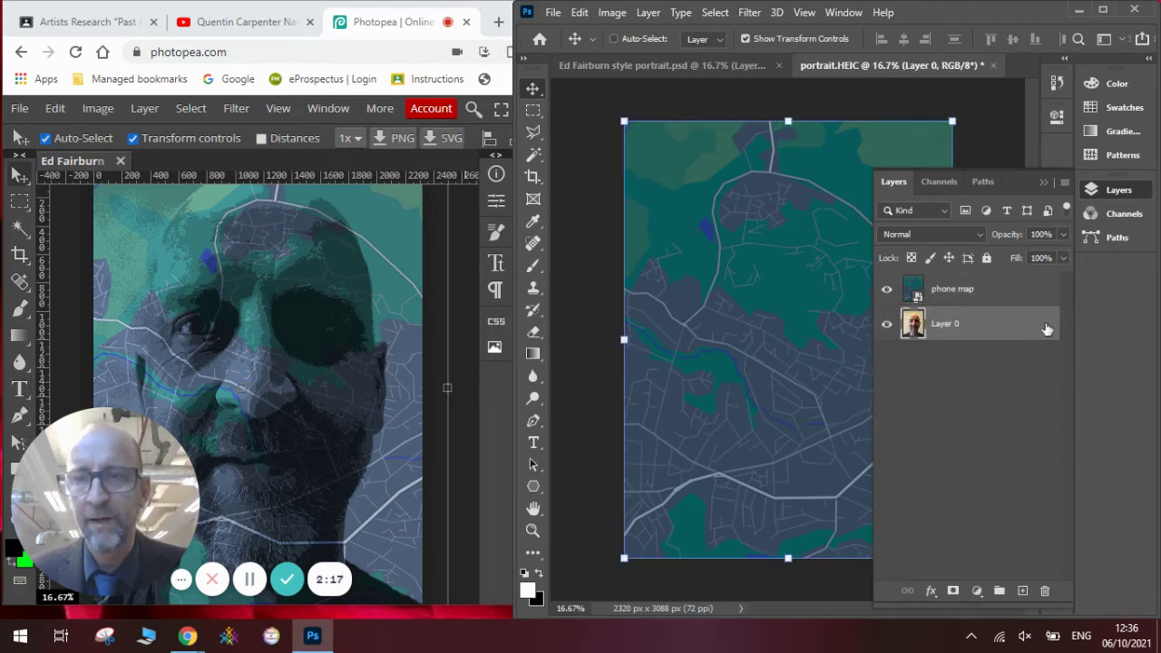
{"action": "left_click_drag", "start_coordinate": [991, 287], "coordinate": [967, 334]}
{"action": "left_click", "coordinate": [972, 289]}
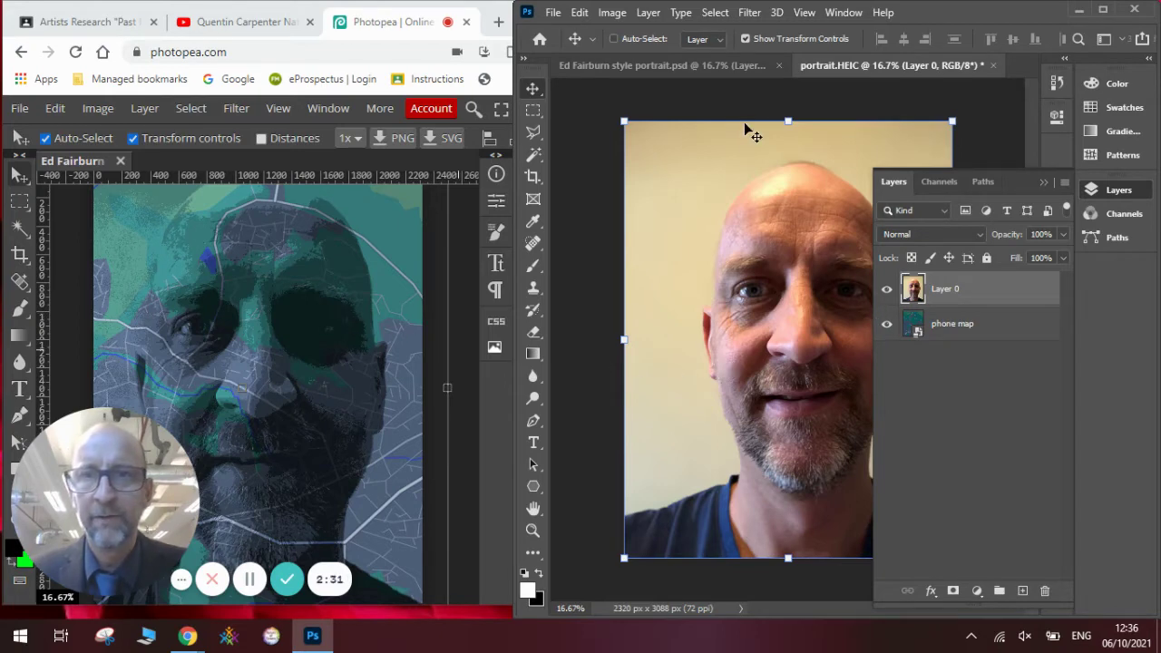
Apply a Black & White adjustment to the portrait on Layer 0
{"action": "left_click", "coordinate": [614, 14]}
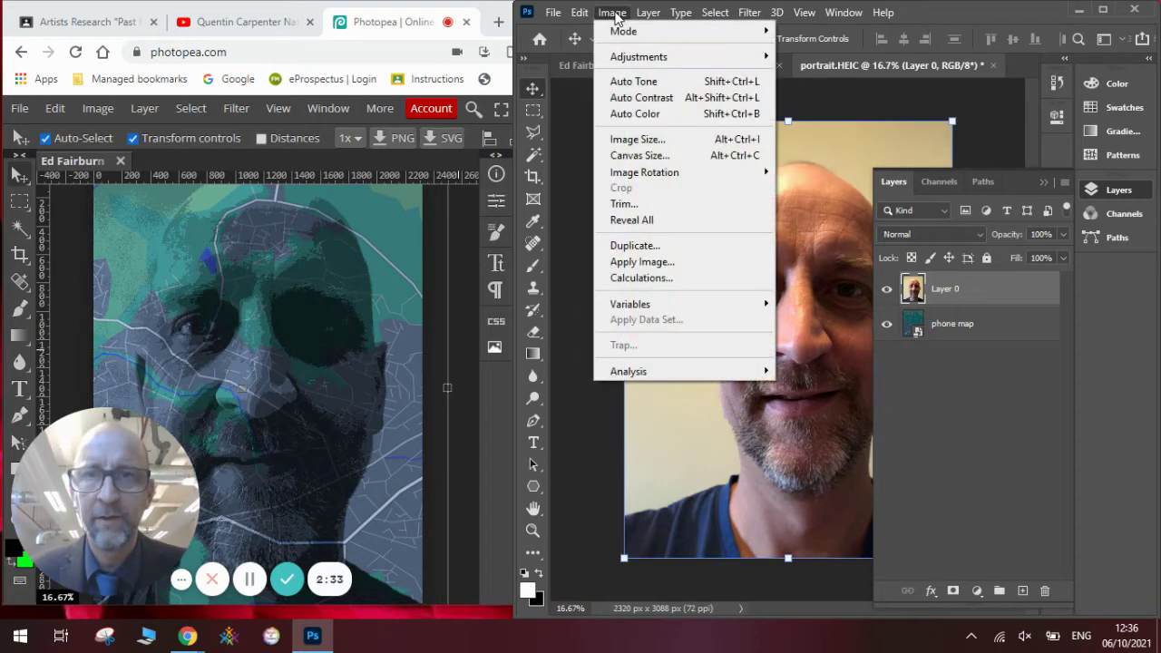
{"action": "mouse_move", "coordinate": [632, 58]}
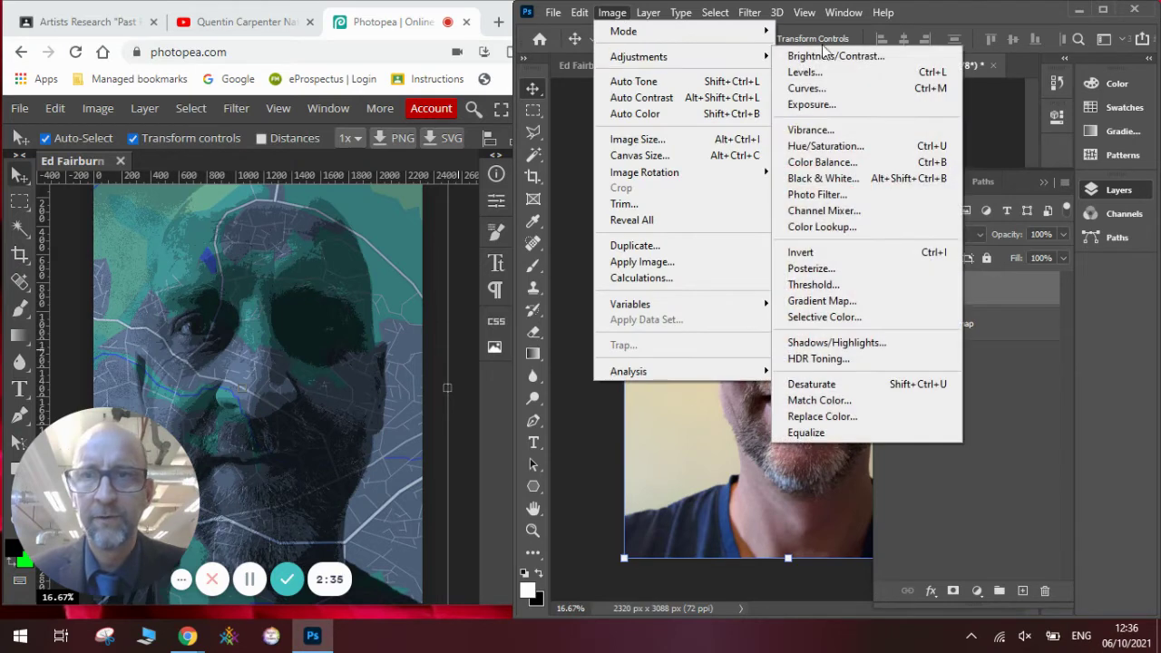
{"action": "left_click", "coordinate": [843, 182]}
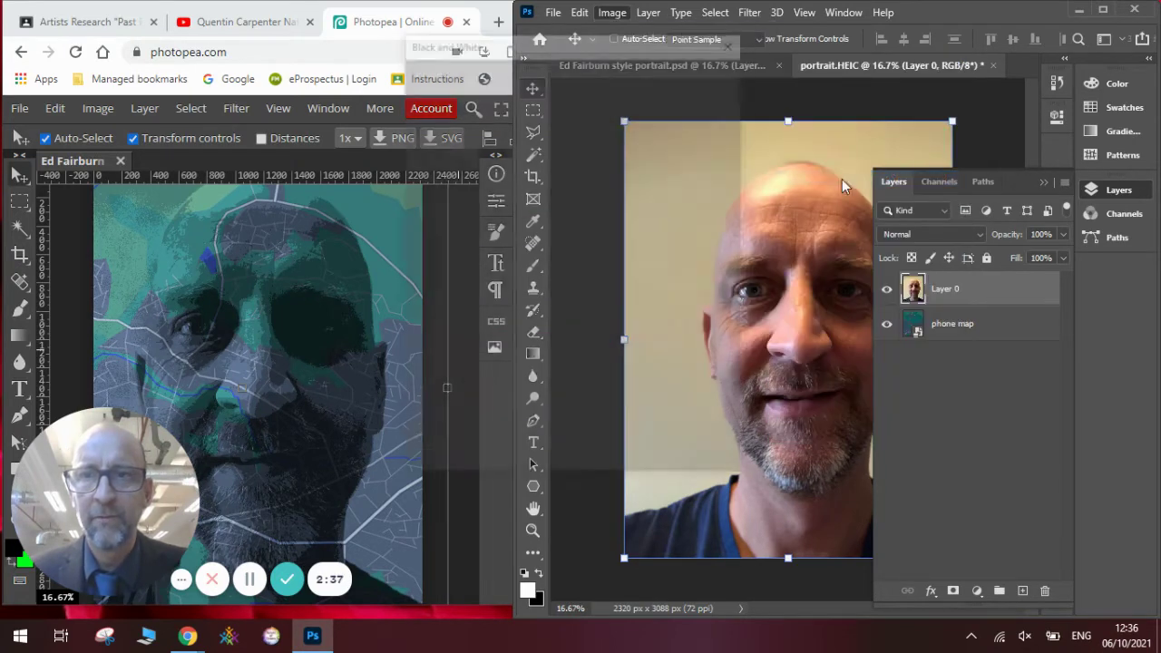
{"action": "left_click", "coordinate": [694, 76]}
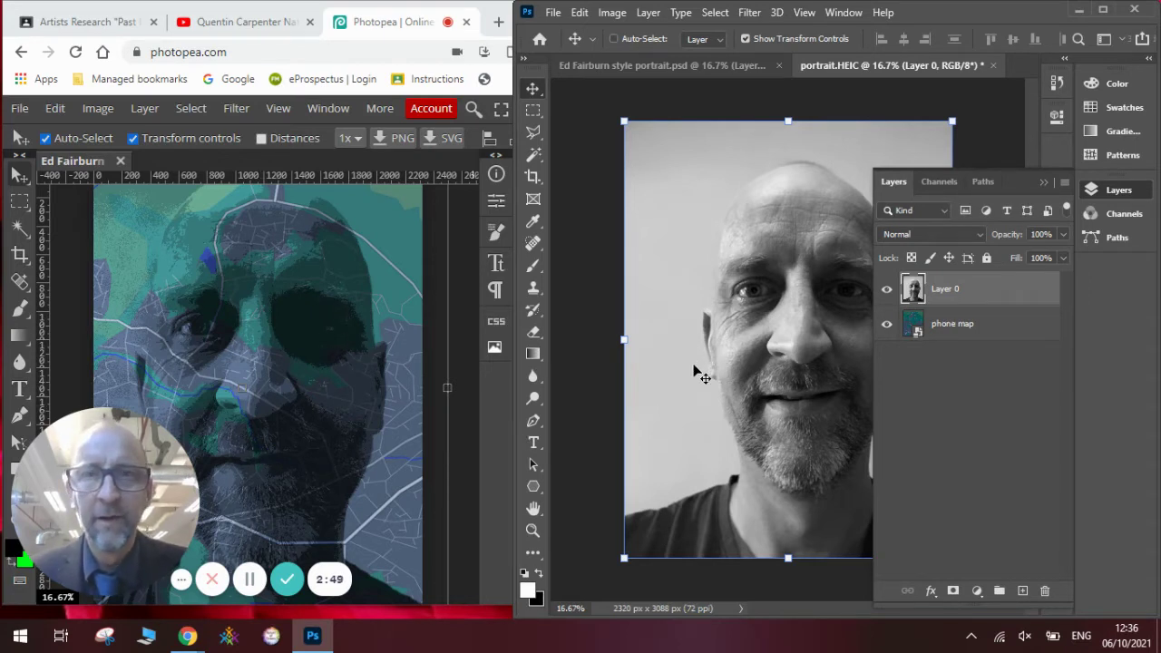
Apply Posterize with Levels set to 8 to the grayscale portrait
{"action": "left_click", "coordinate": [615, 15]}
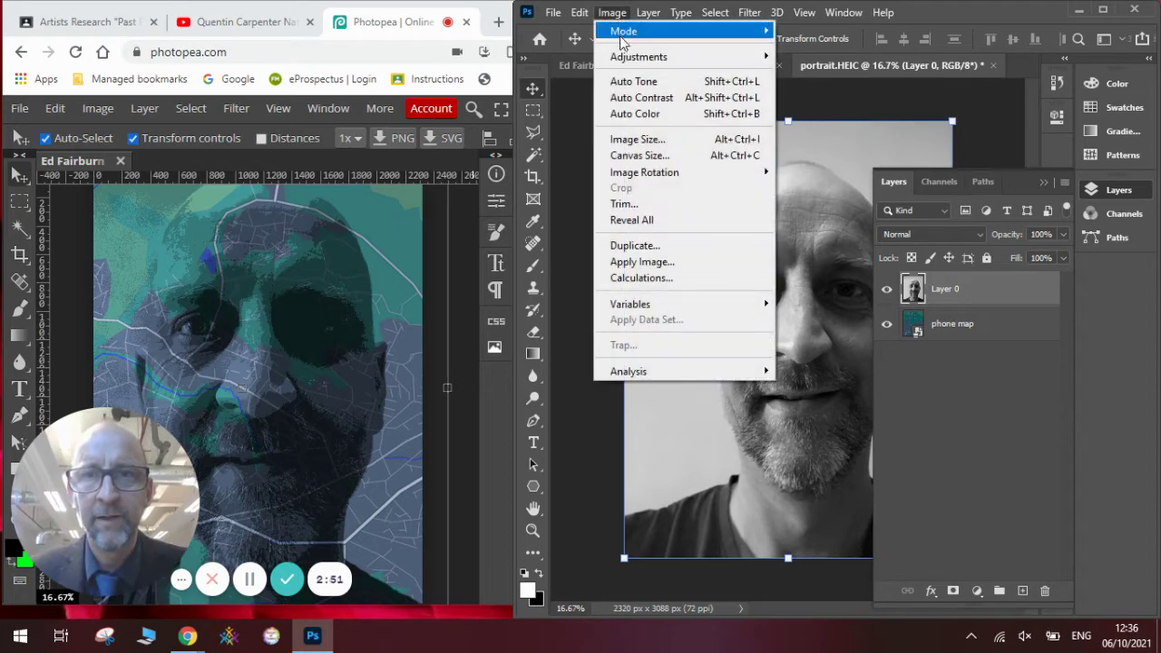
{"action": "mouse_move", "coordinate": [626, 62]}
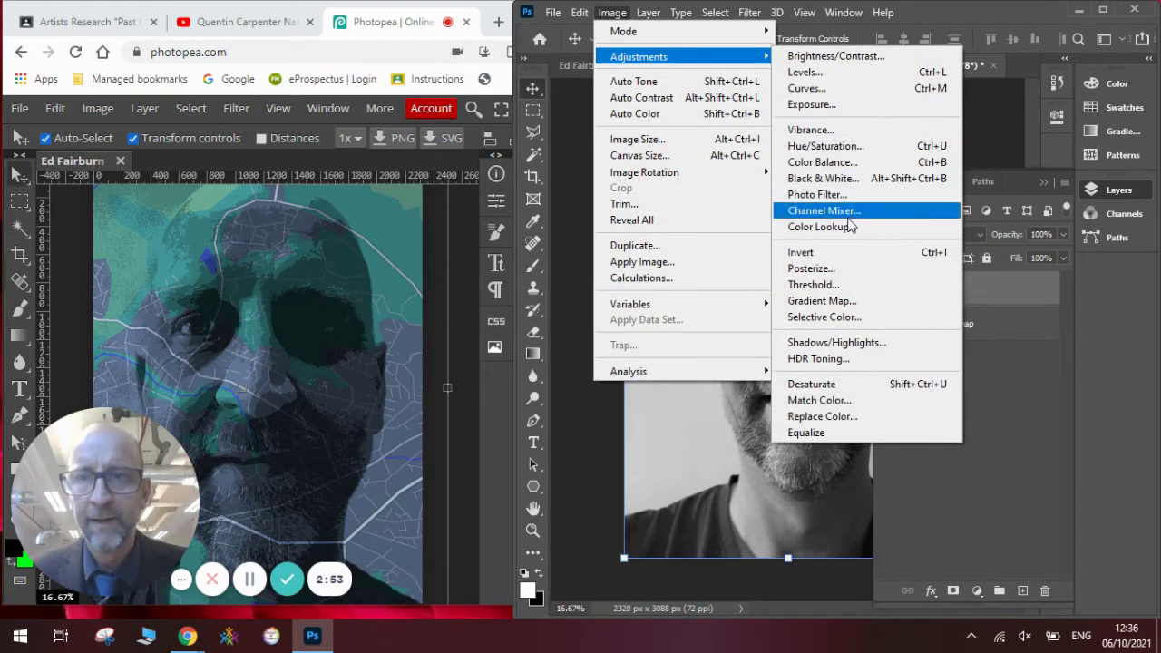
{"action": "left_click", "coordinate": [838, 269]}
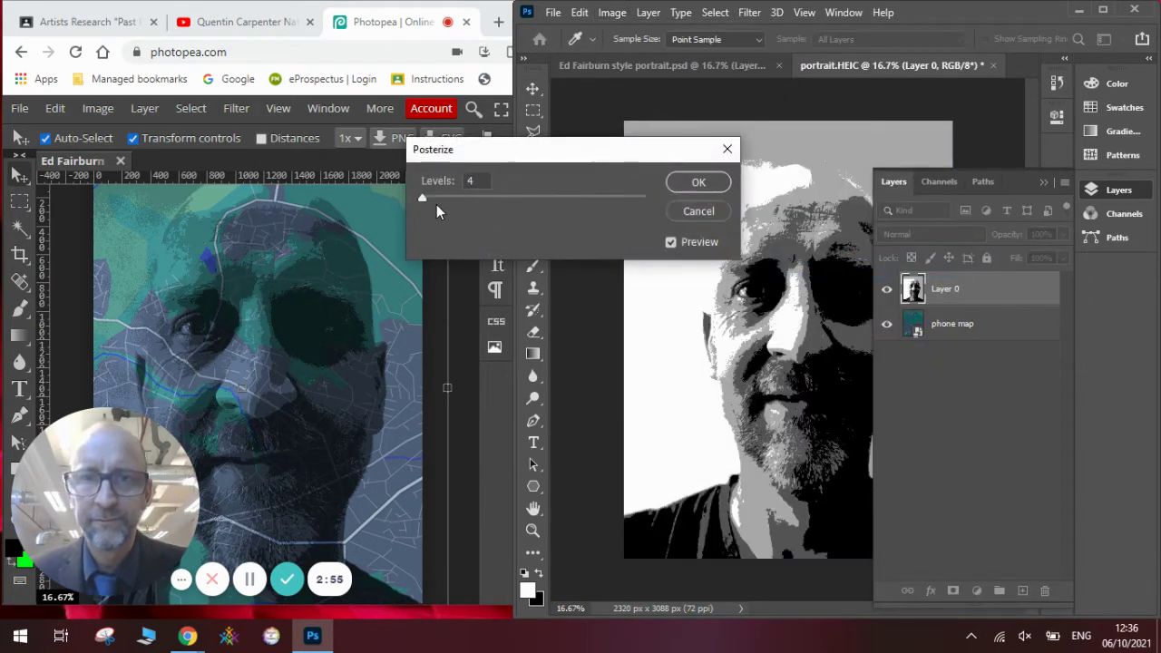
{"action": "left_click", "coordinate": [431, 198]}
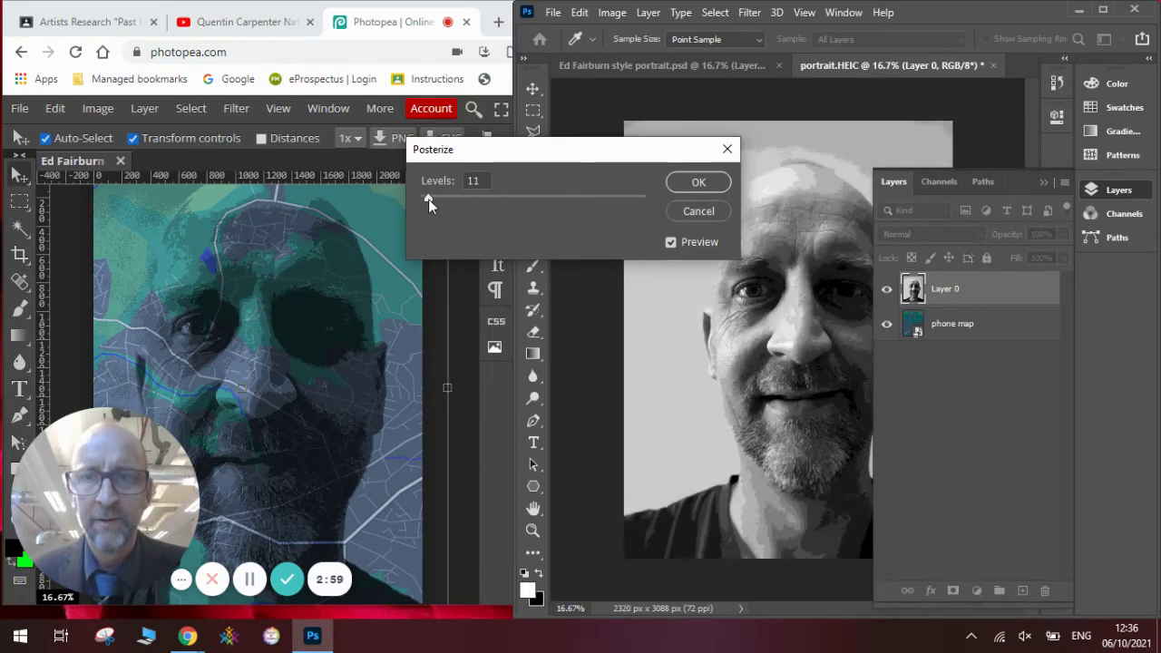
{"action": "left_click_drag", "start_coordinate": [428, 199], "coordinate": [424, 199]}
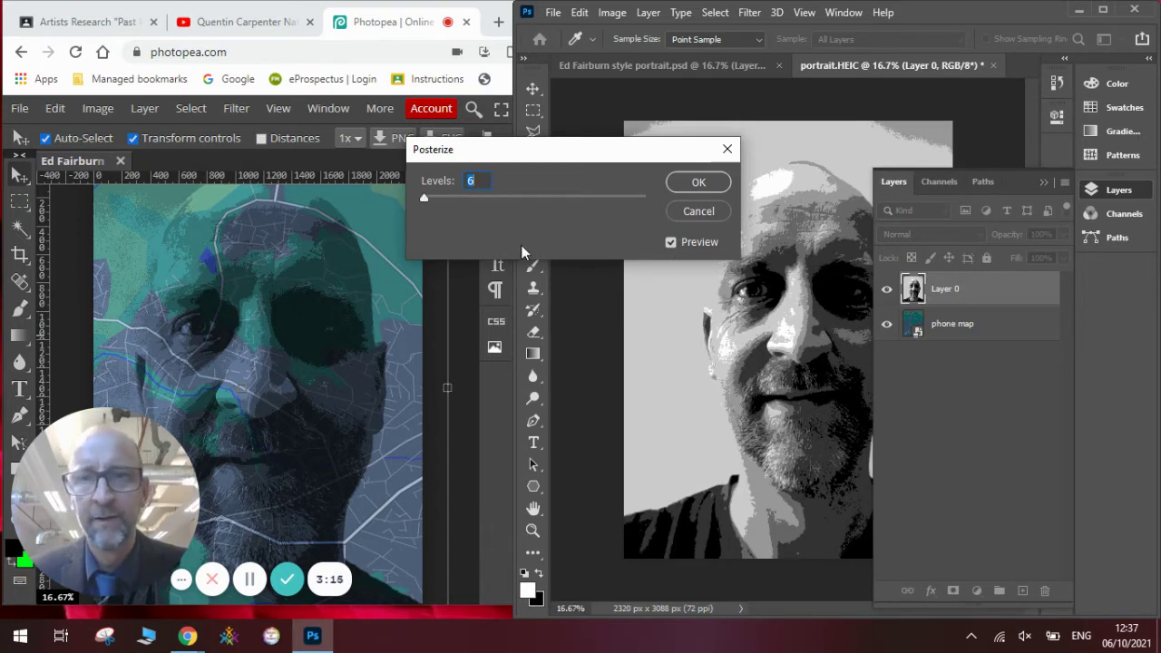
{"action": "key", "text": "Up"}
{"action": "key", "text": "Up"}
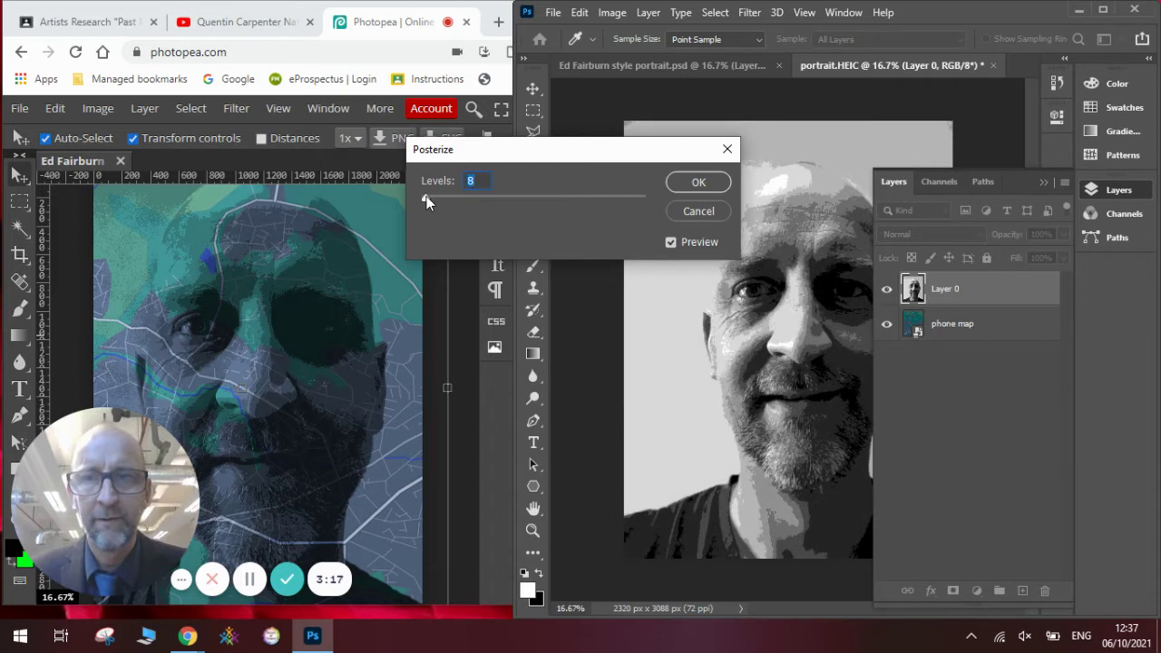
{"action": "left_click", "coordinate": [698, 185]}
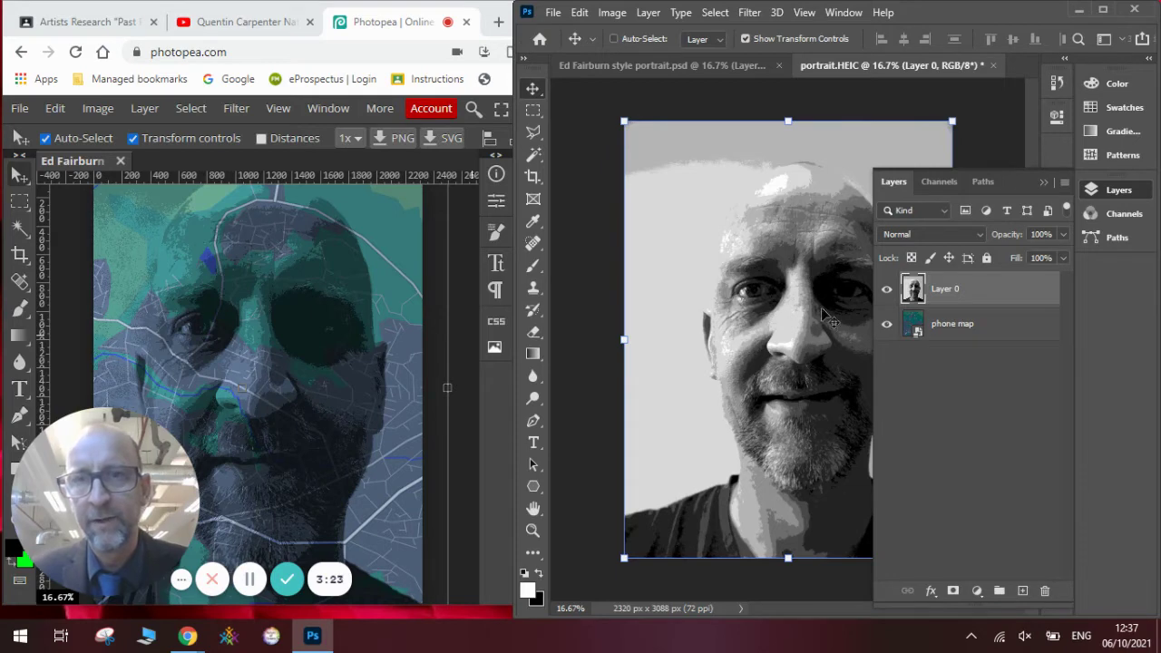
Apply Brightness/Contrast to the portrait with Brightness 31 and Contrast 39
{"action": "left_click", "coordinate": [621, 13]}
{"action": "mouse_move", "coordinate": [634, 60]}
{"action": "left_click", "coordinate": [792, 56]}
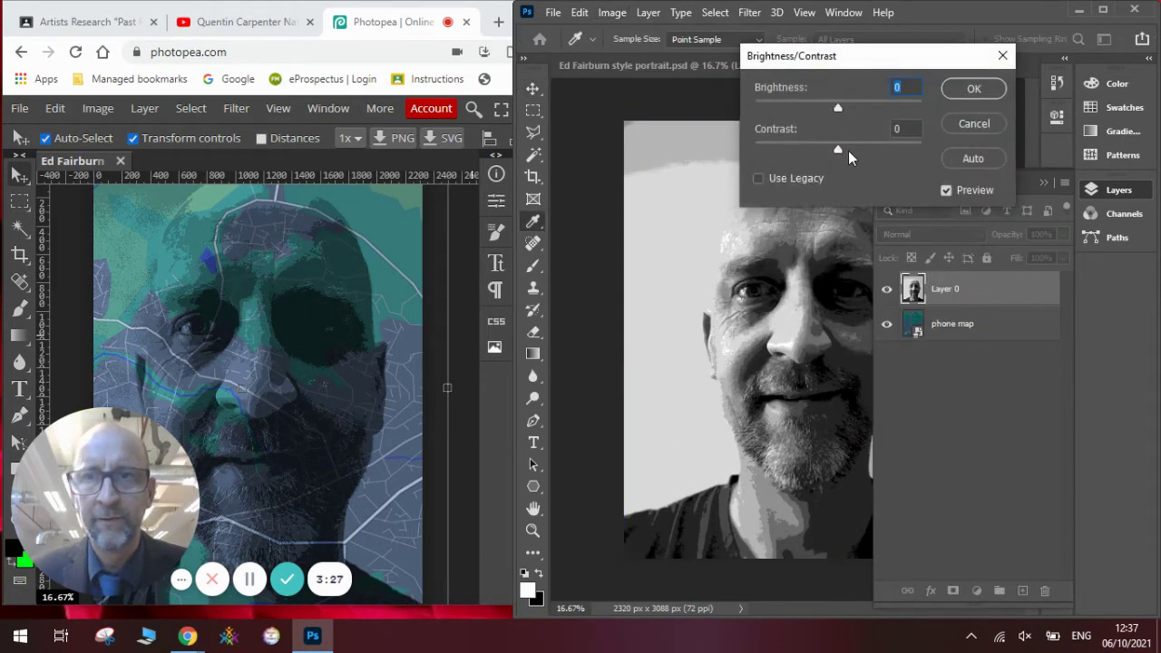
{"action": "left_click_drag", "start_coordinate": [848, 151], "coordinate": [863, 151]}
{"action": "left_click_drag", "start_coordinate": [837, 107], "coordinate": [863, 111]}
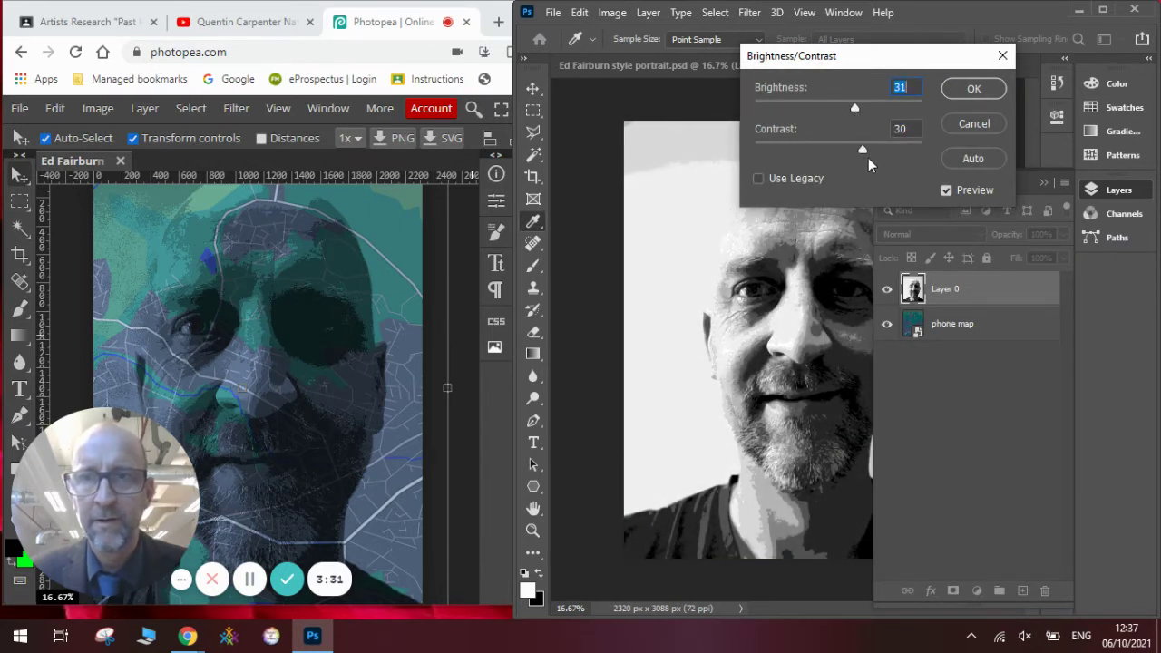
{"action": "left_click", "coordinate": [871, 149]}
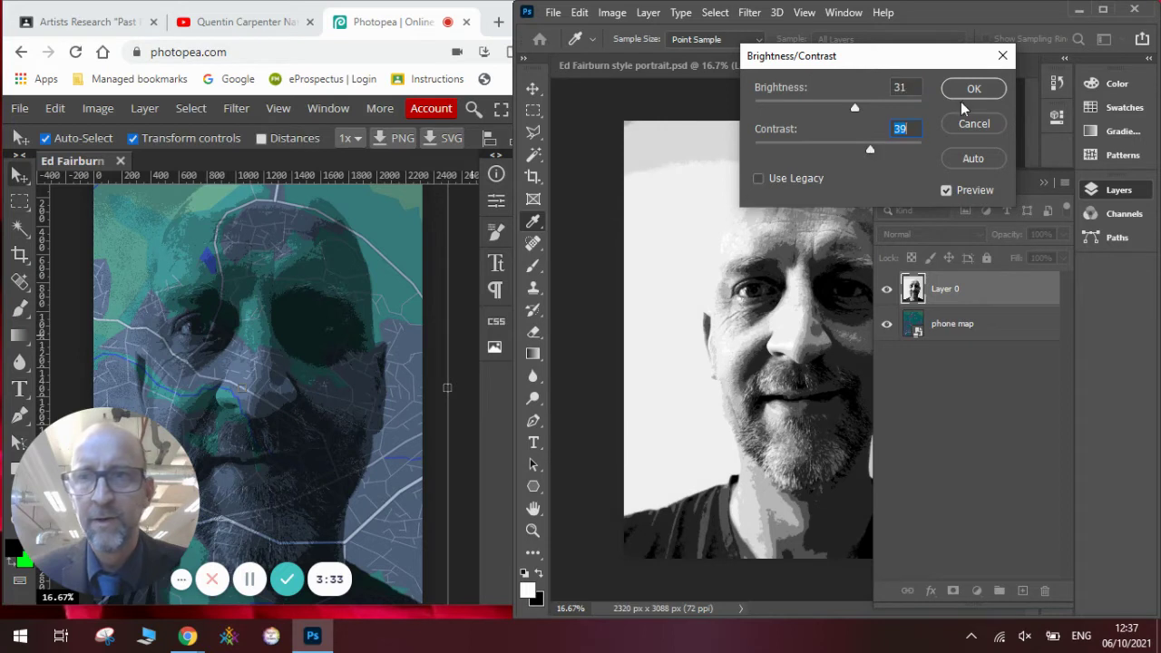
{"action": "left_click", "coordinate": [965, 89]}
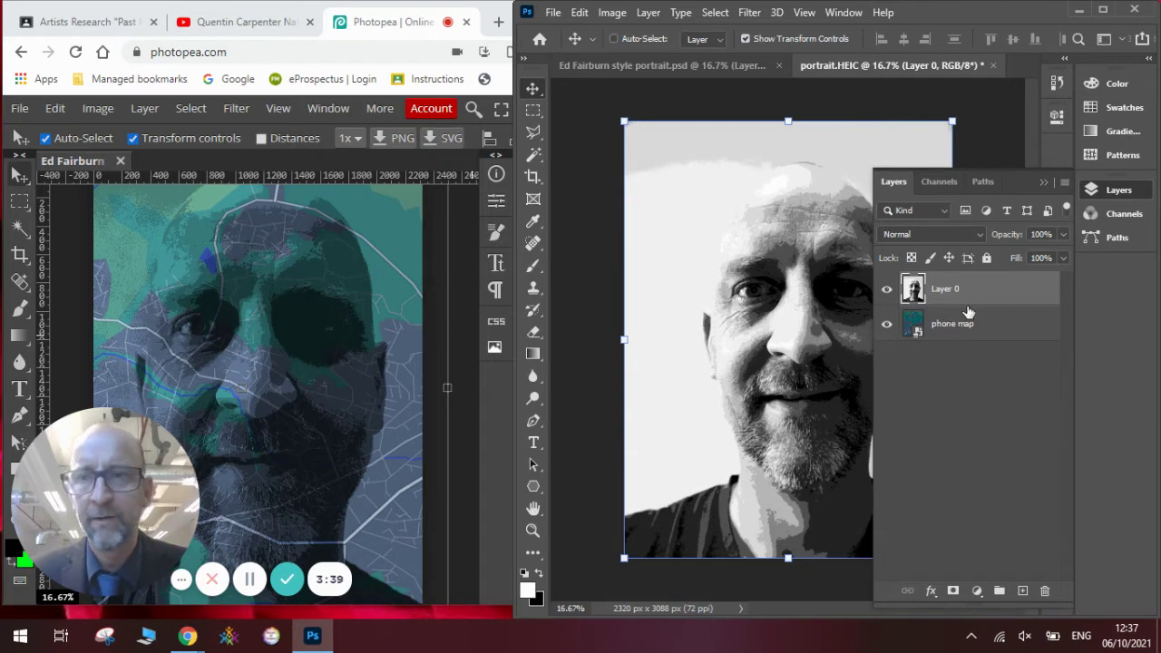
Preview a lower opacity on Layer 0, then open its blend mode dropdown
{"action": "left_click", "coordinate": [1063, 234]}
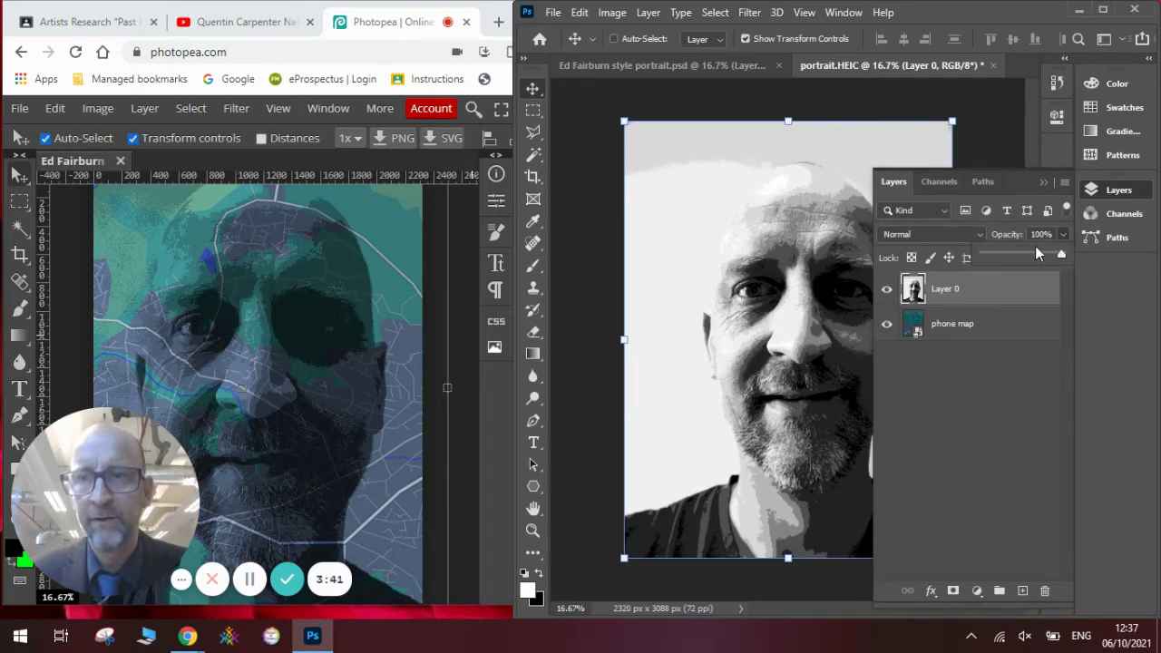
{"action": "left_click_drag", "start_coordinate": [1034, 253], "coordinate": [1072, 240]}
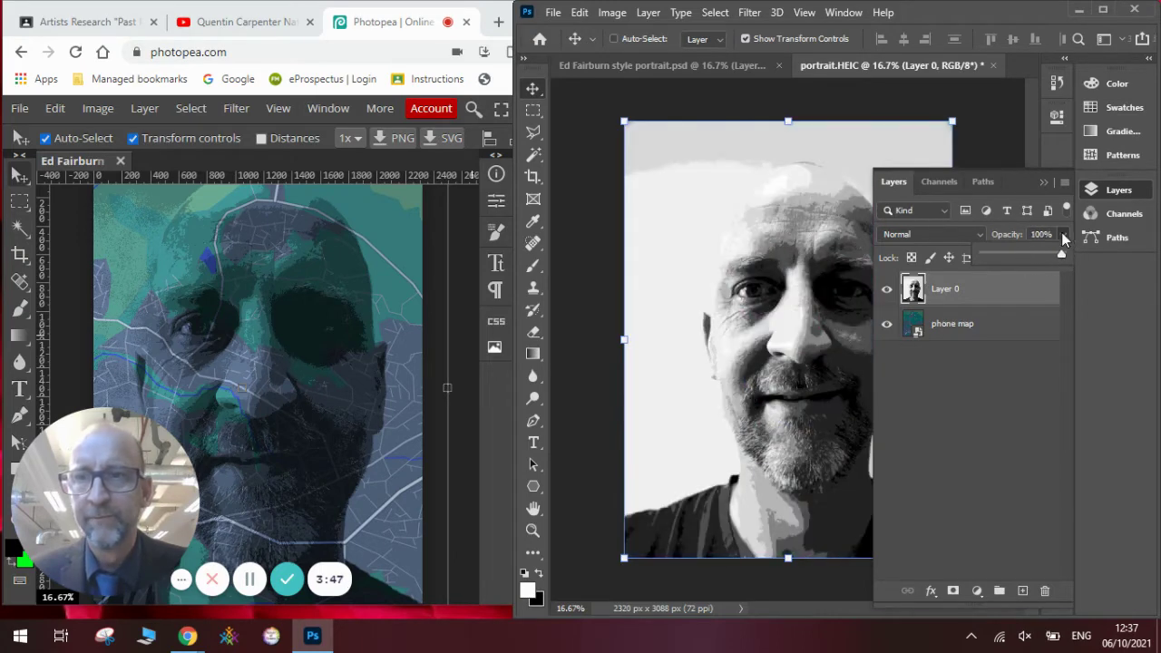
{"action": "left_click", "coordinate": [979, 235]}
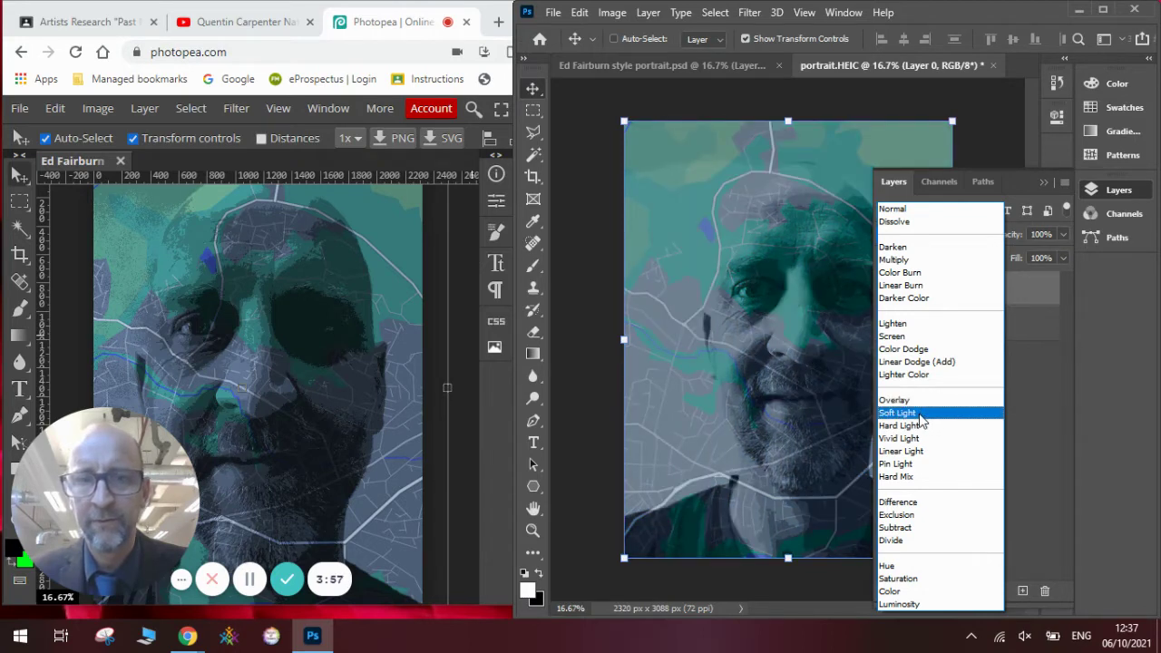
Set Layer 0's blend mode to Soft Light and collapse the Layers panel
{"action": "left_click", "coordinate": [919, 415]}
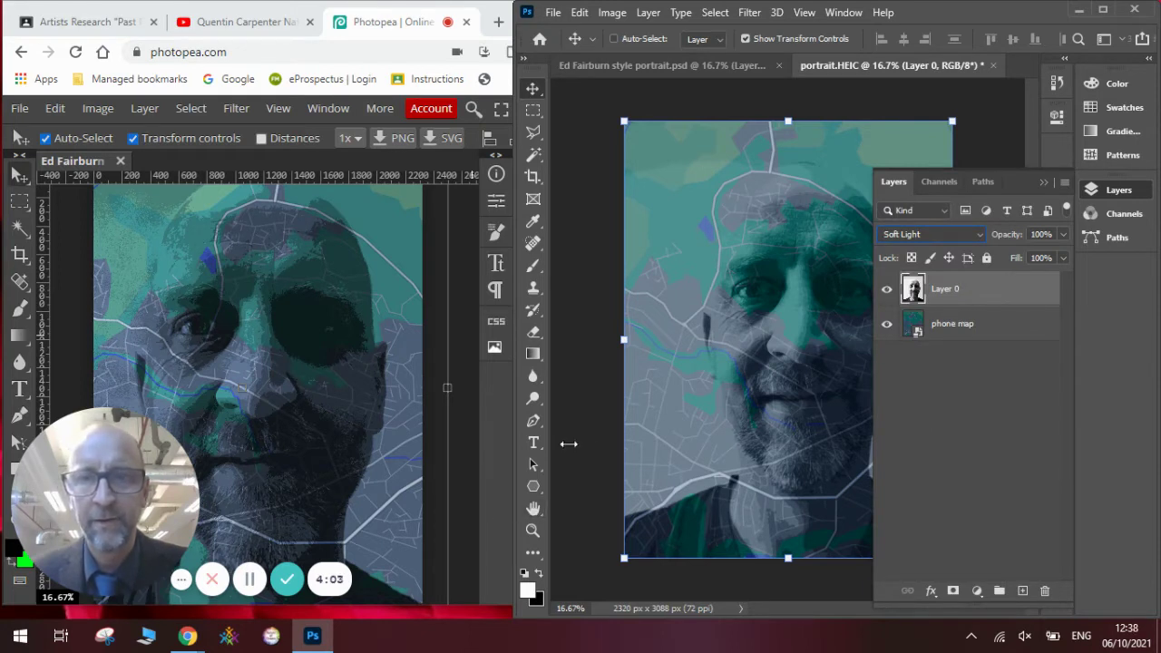
{"action": "left_click", "coordinate": [1043, 183]}
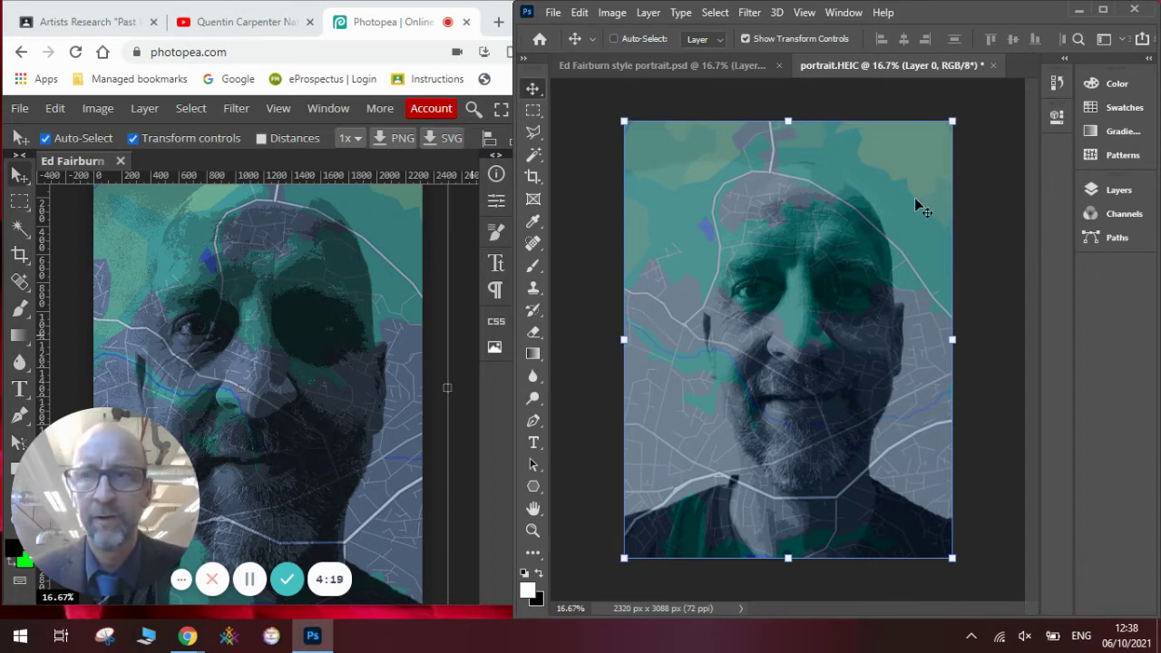
Tint the phone map layer with Hue/Saturation: hue -19, saturation +43, lightness -15
{"action": "left_click", "coordinate": [1114, 191]}
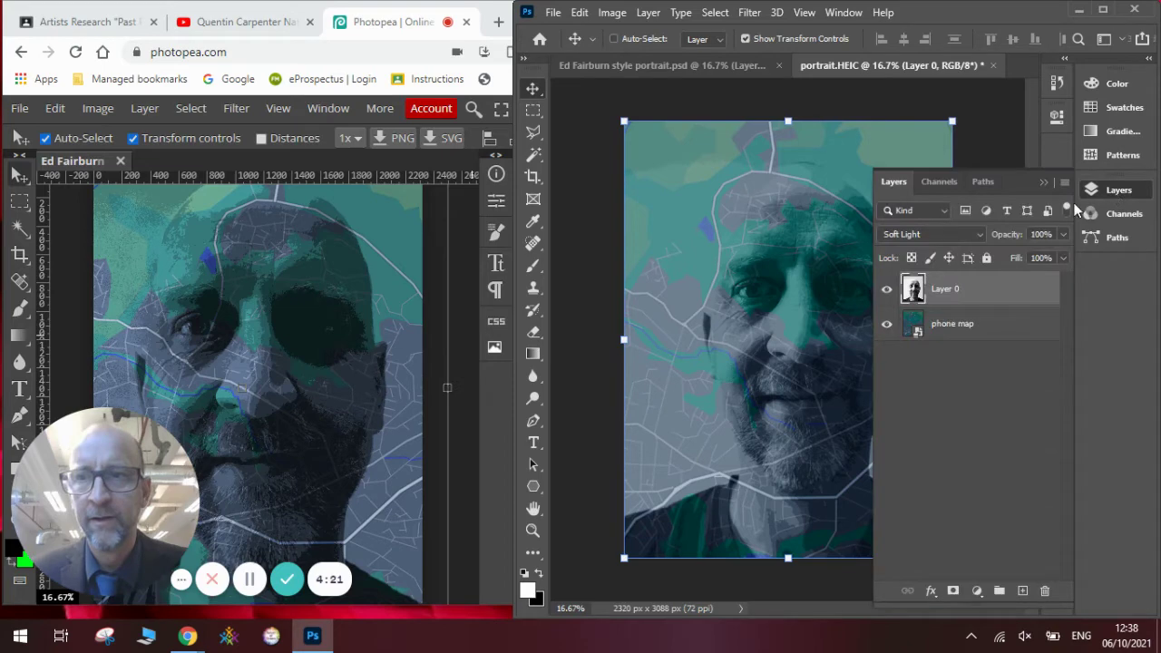
{"action": "left_click", "coordinate": [959, 337]}
{"action": "left_click", "coordinate": [614, 12]}
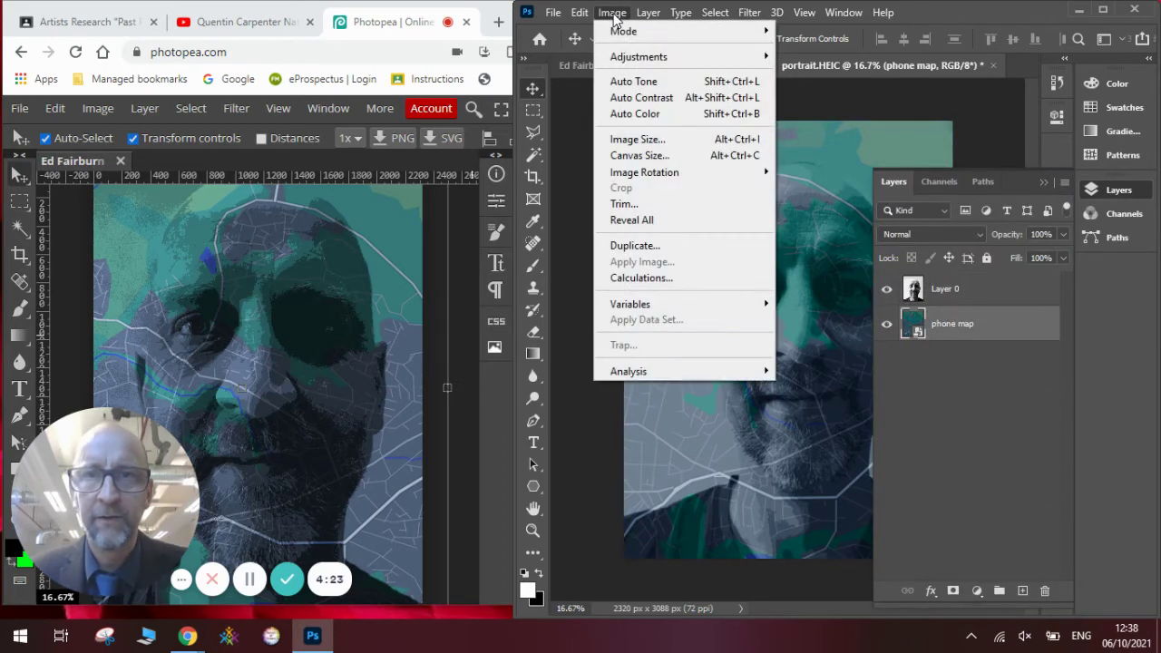
{"action": "mouse_move", "coordinate": [635, 56]}
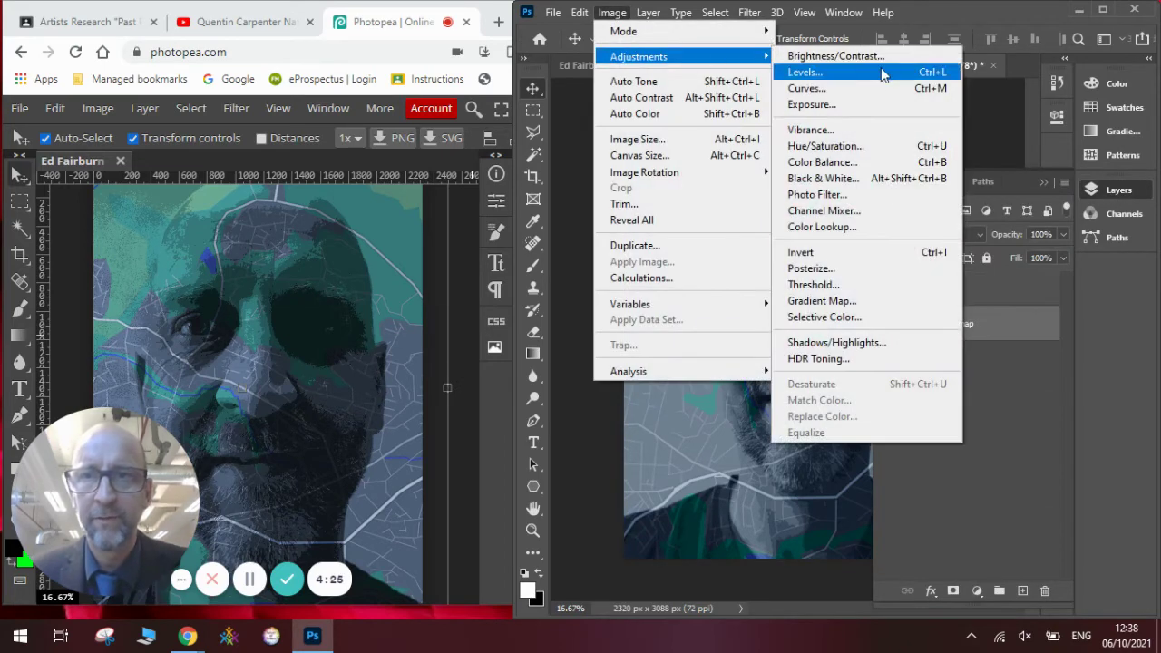
{"action": "left_click", "coordinate": [876, 147]}
{"action": "mouse_move", "coordinate": [526, 209]}
{"action": "left_mouse_down"}
{"action": "mouse_move", "coordinate": [497, 207]}
{"action": "mouse_move", "coordinate": [518, 201]}
{"action": "left_mouse_up"}
{"action": "left_click", "coordinate": [543, 253]}
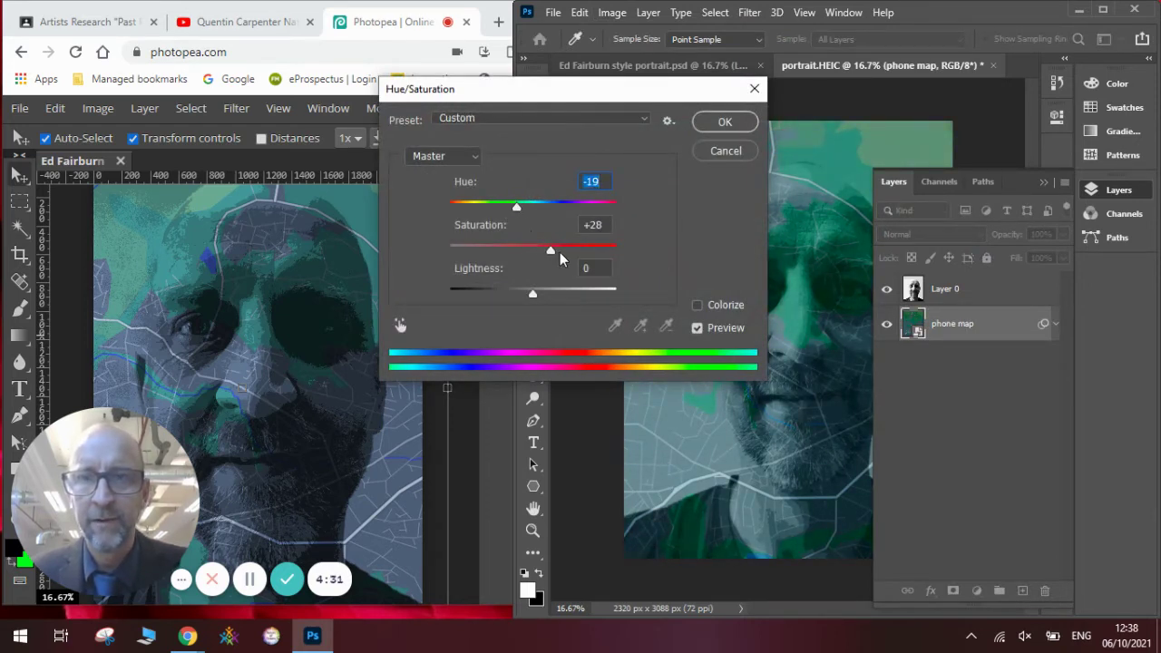
{"action": "left_click_drag", "start_coordinate": [571, 250], "coordinate": [569, 251]}
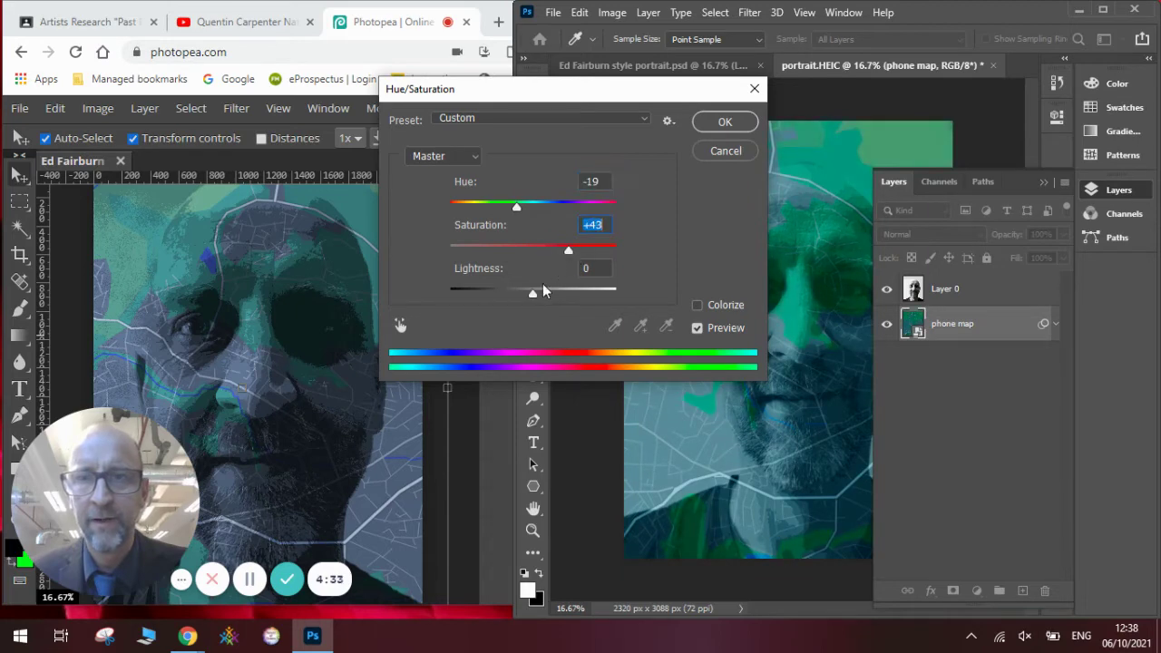
{"action": "left_click_drag", "start_coordinate": [535, 290], "coordinate": [522, 290]}
{"action": "left_click", "coordinate": [725, 123]}
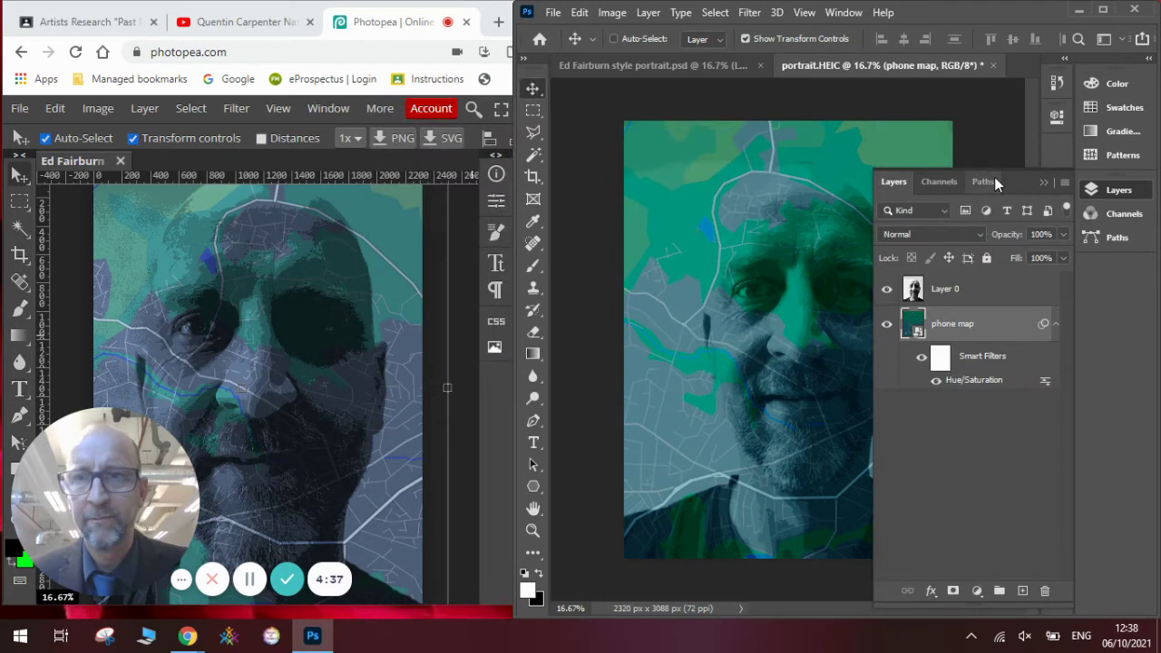
{"action": "left_click", "coordinate": [1043, 184]}
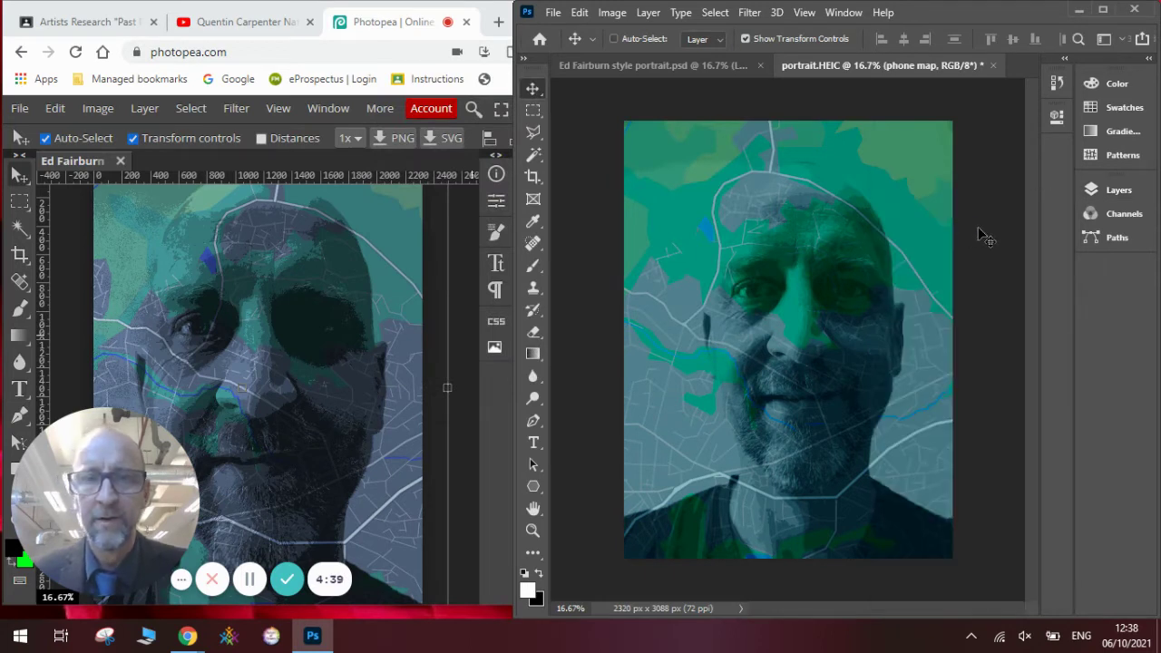
Save the artwork as 'Ed Fairburn style portrait 2.psd' in the Ed Fairburn folder
{"action": "left_click", "coordinate": [558, 16]}
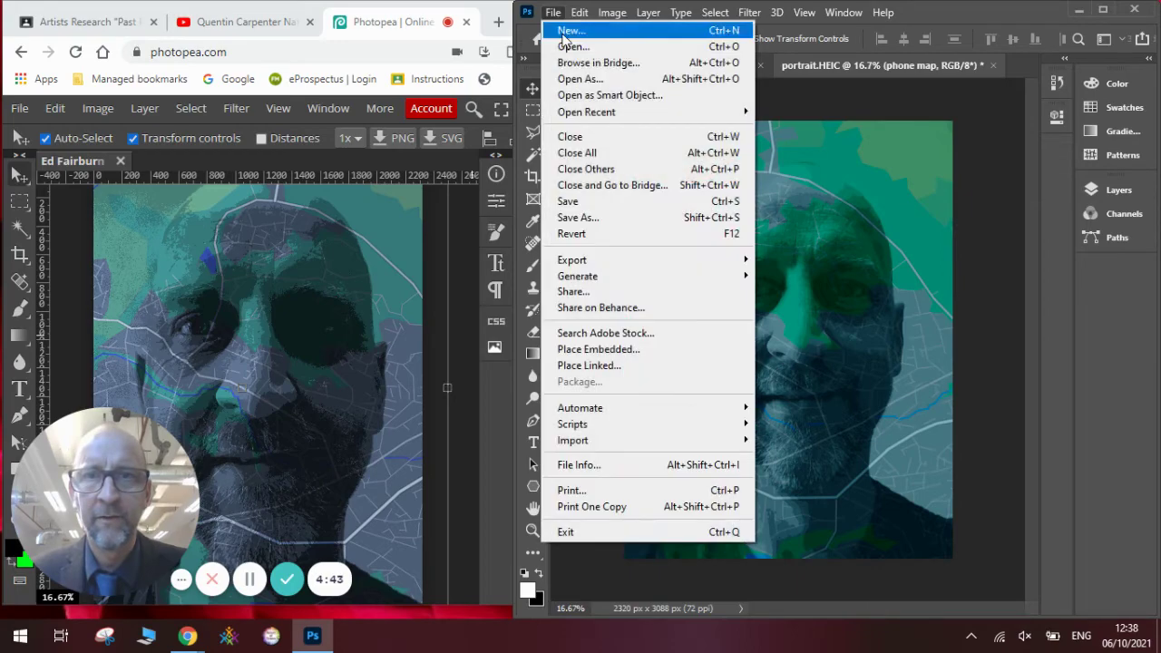
{"action": "left_click", "coordinate": [607, 215]}
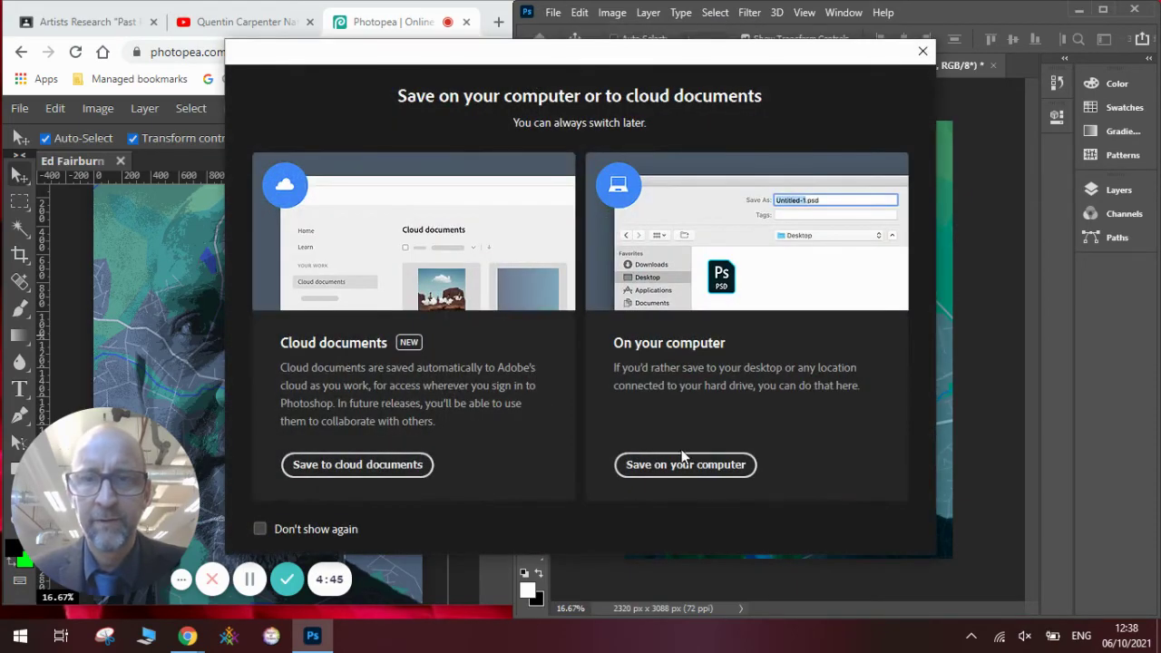
{"action": "left_click", "coordinate": [681, 464]}
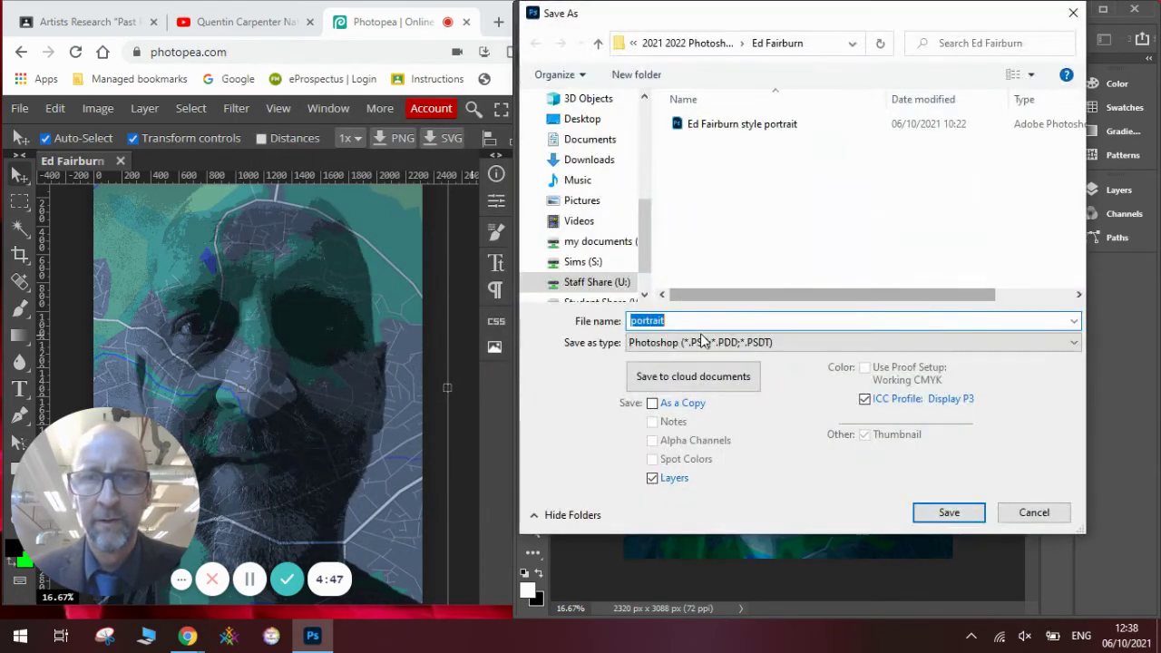
{"action": "left_click", "coordinate": [749, 127]}
{"action": "left_click", "coordinate": [742, 321]}
{"action": "left_click", "coordinate": [742, 321]}
{"action": "type", "text": "2"}
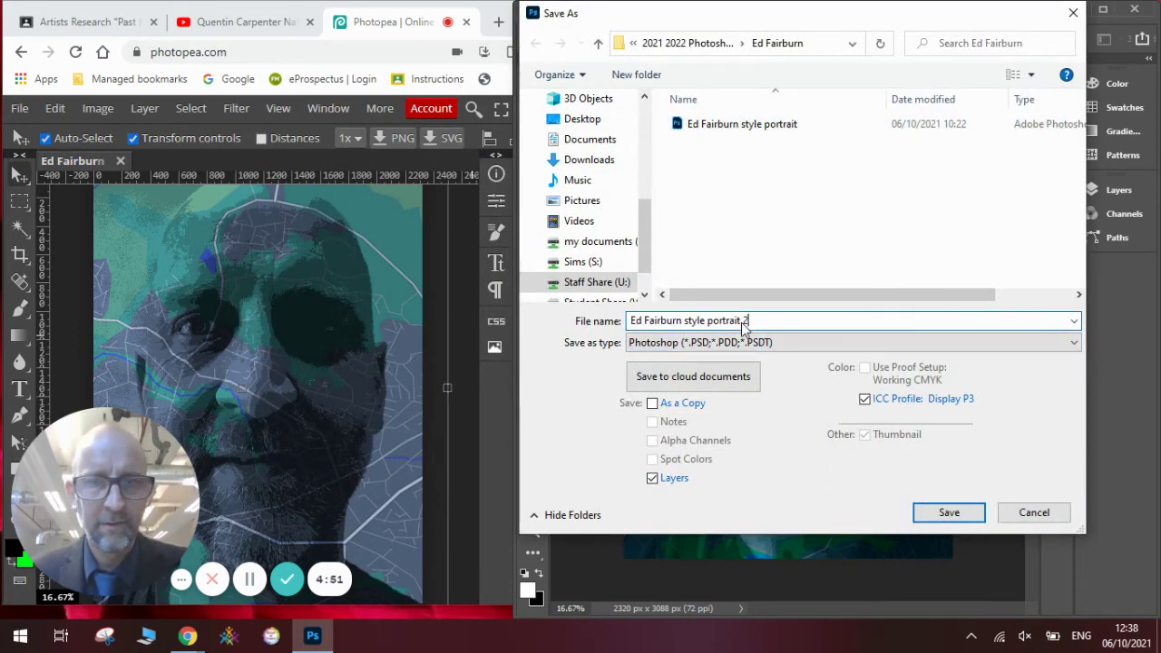
{"action": "left_click", "coordinate": [960, 513]}
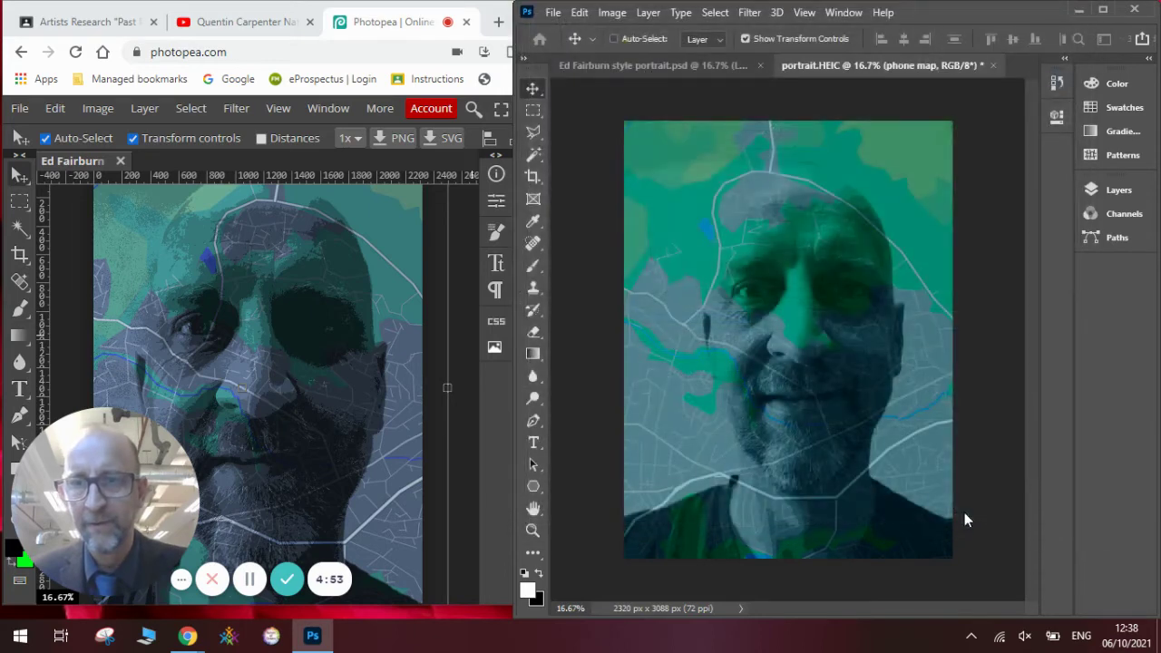
{"action": "left_click", "coordinate": [773, 171]}
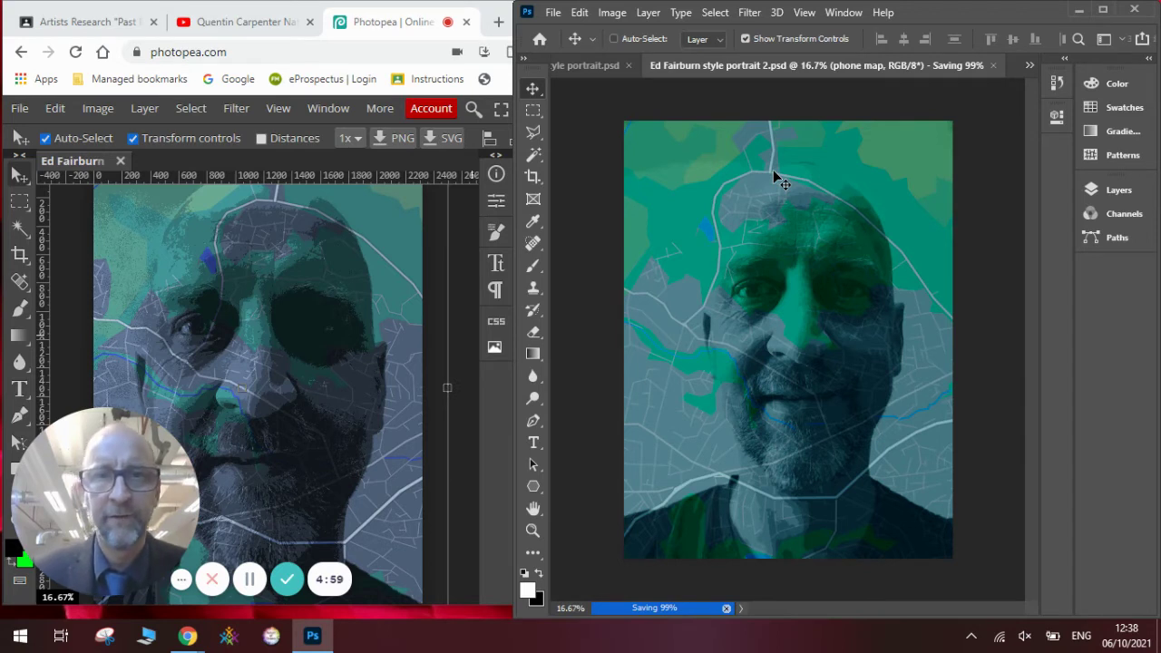
Open the colour portrait photo in Photopea as a new portrait.psd document
{"action": "left_click", "coordinate": [440, 246]}
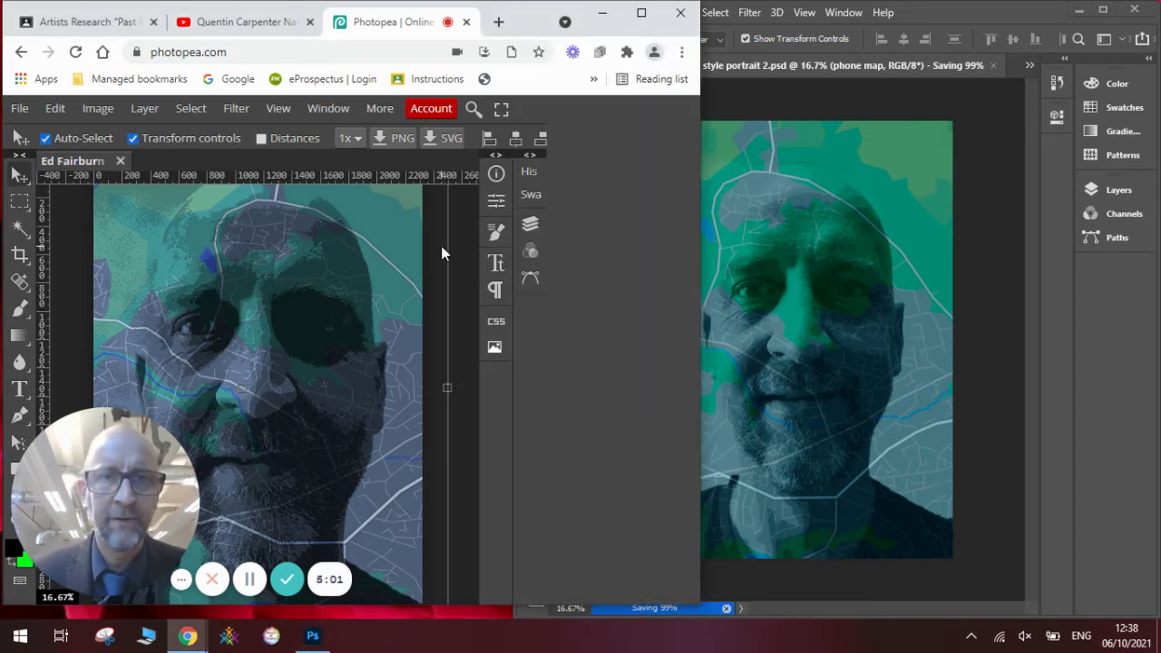
{"action": "left_click", "coordinate": [20, 109]}
{"action": "left_click", "coordinate": [73, 164]}
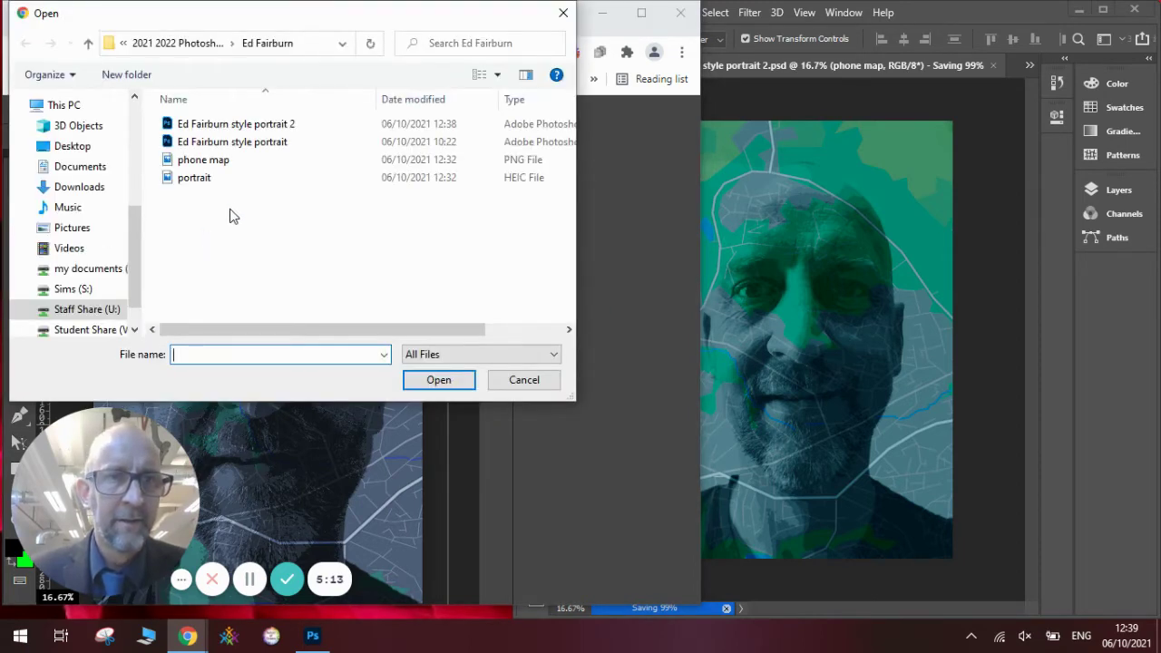
{"action": "left_click", "coordinate": [194, 178]}
{"action": "left_click", "coordinate": [437, 383]}
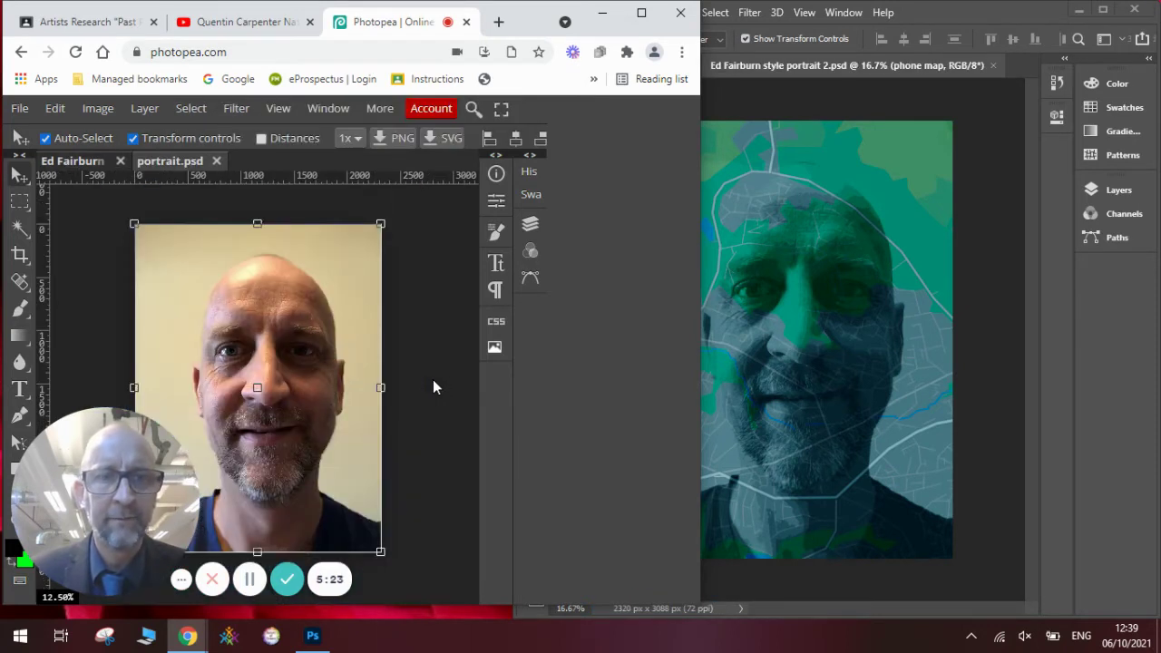
Place the phone map image into the portrait document with Open & Place
{"action": "left_click", "coordinate": [19, 110]}
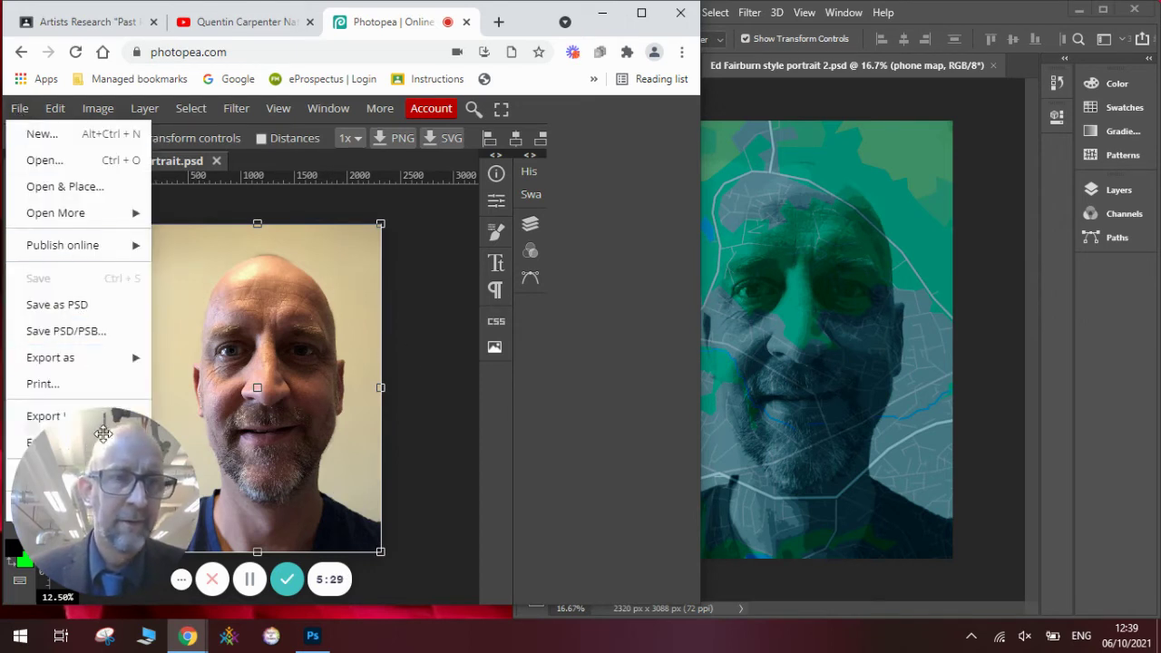
{"action": "left_click_drag", "start_coordinate": [99, 490], "coordinate": [598, 504]}
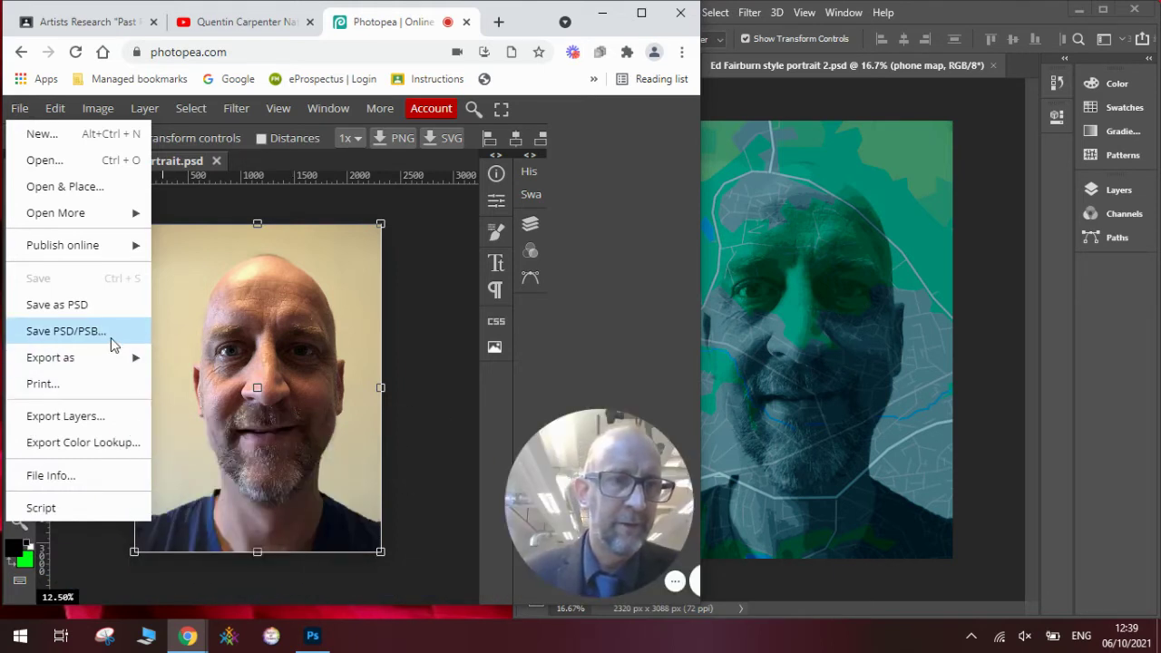
{"action": "left_click", "coordinate": [106, 188]}
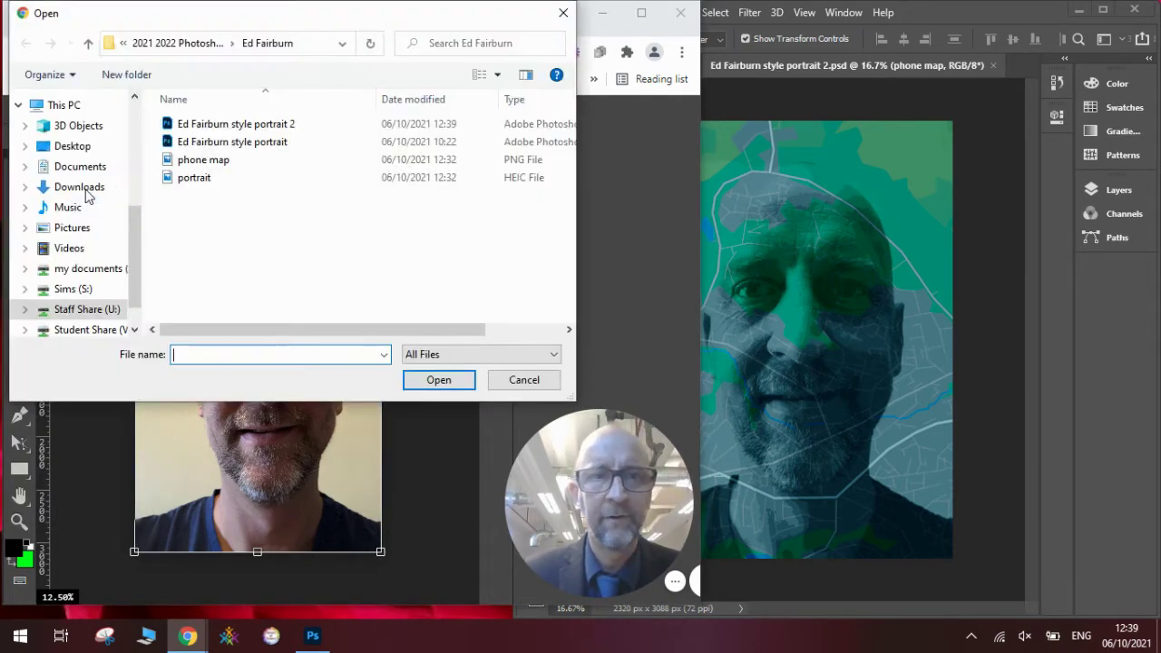
{"action": "left_click", "coordinate": [226, 161]}
{"action": "left_click", "coordinate": [434, 379]}
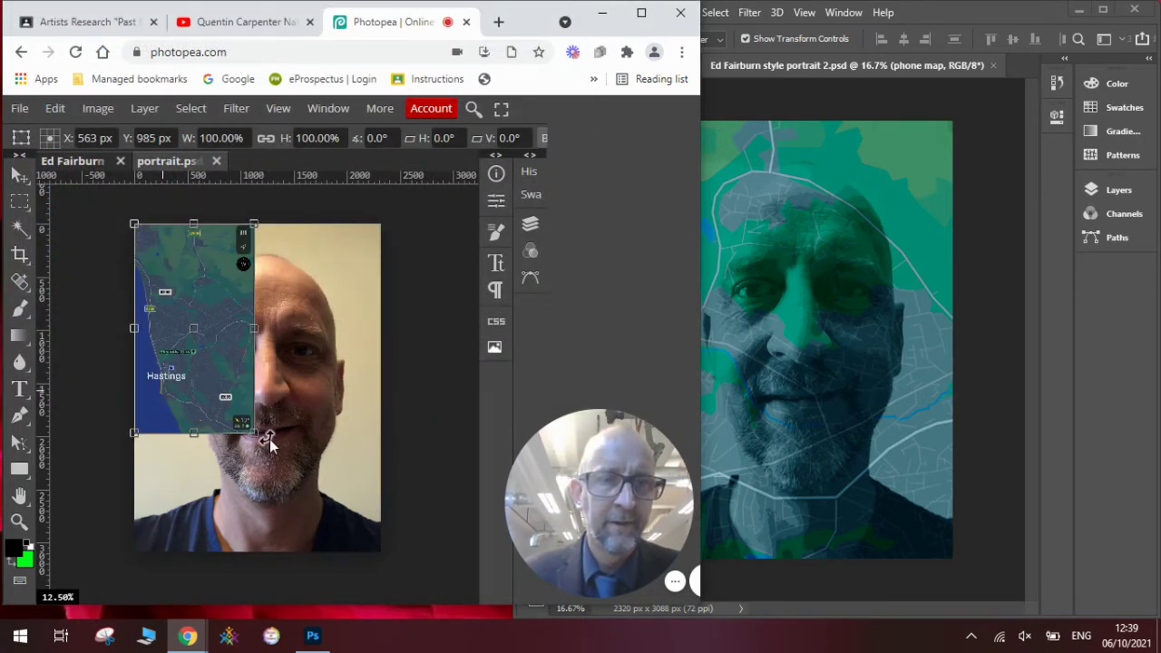
Stretch and position the placed map over the canvas, about 388% by 315%
{"action": "left_click_drag", "start_coordinate": [256, 436], "coordinate": [427, 648]}
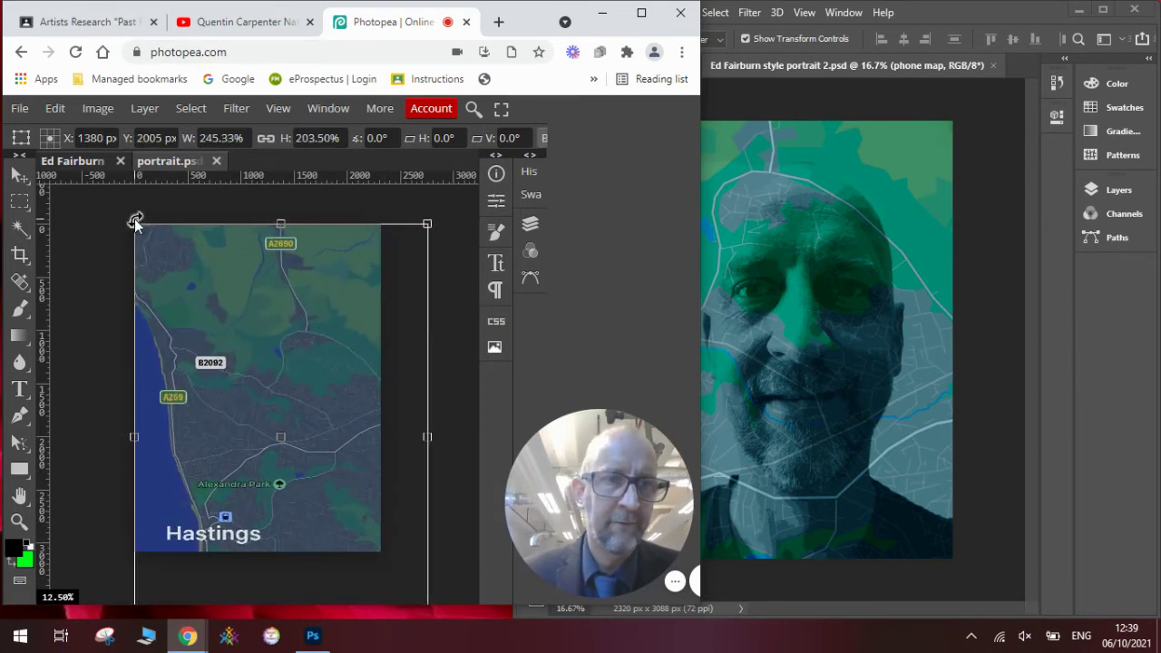
{"action": "left_click_drag", "start_coordinate": [134, 223], "coordinate": [60, 132]}
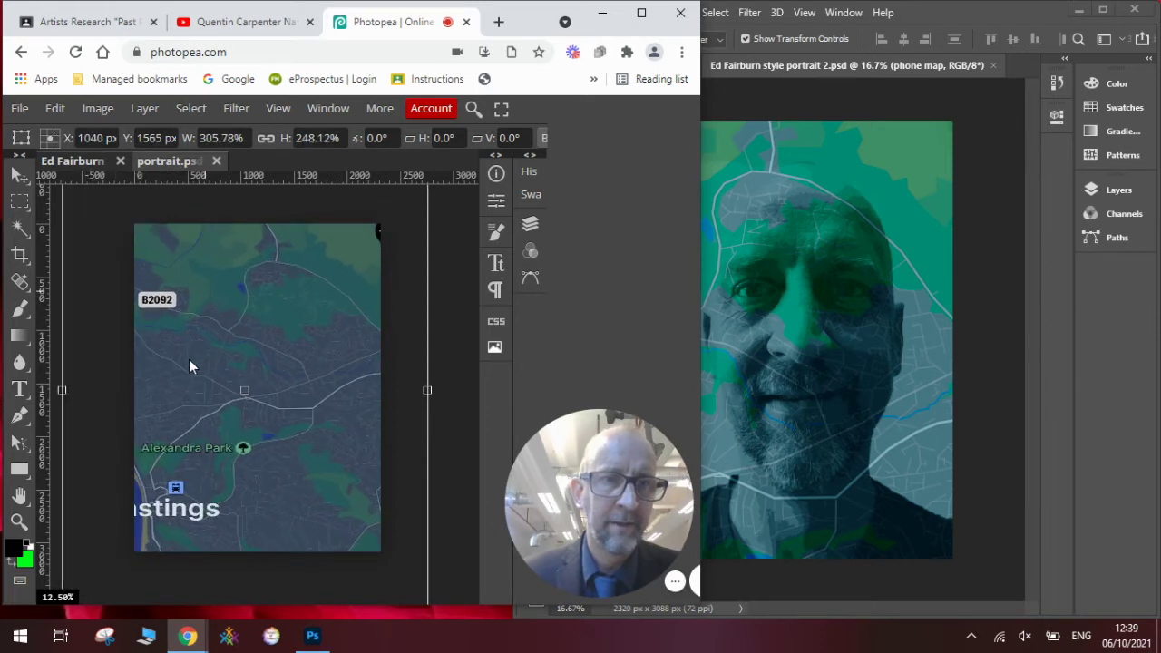
{"action": "left_click_drag", "start_coordinate": [191, 367], "coordinate": [157, 420]}
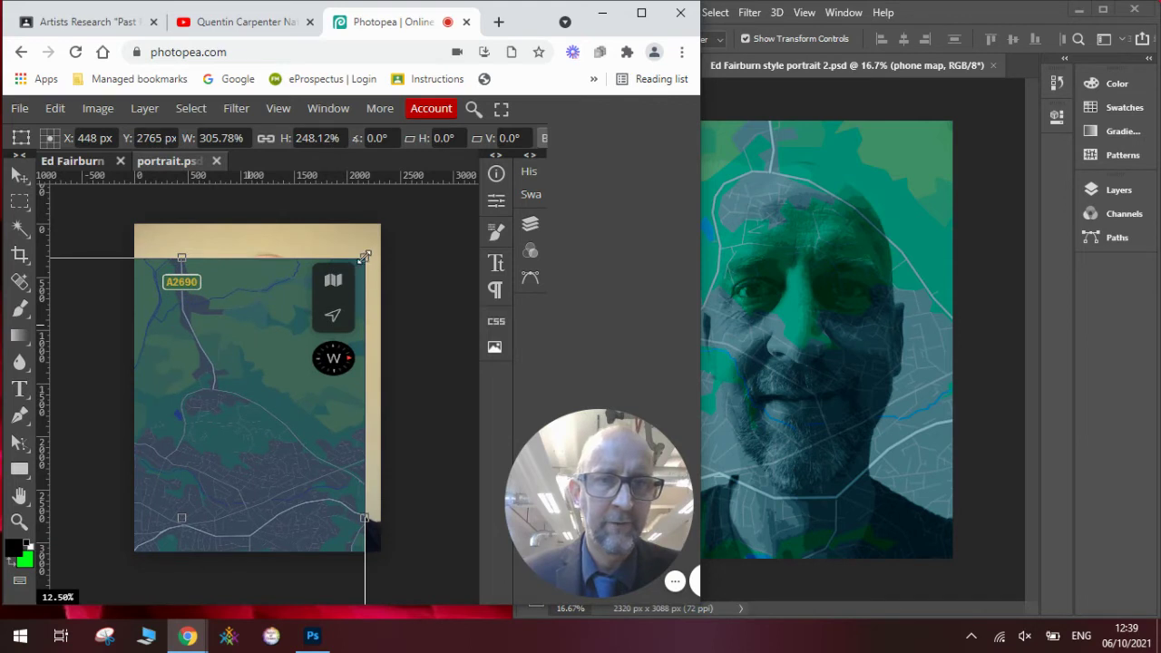
{"action": "left_click_drag", "start_coordinate": [364, 258], "coordinate": [459, 120]}
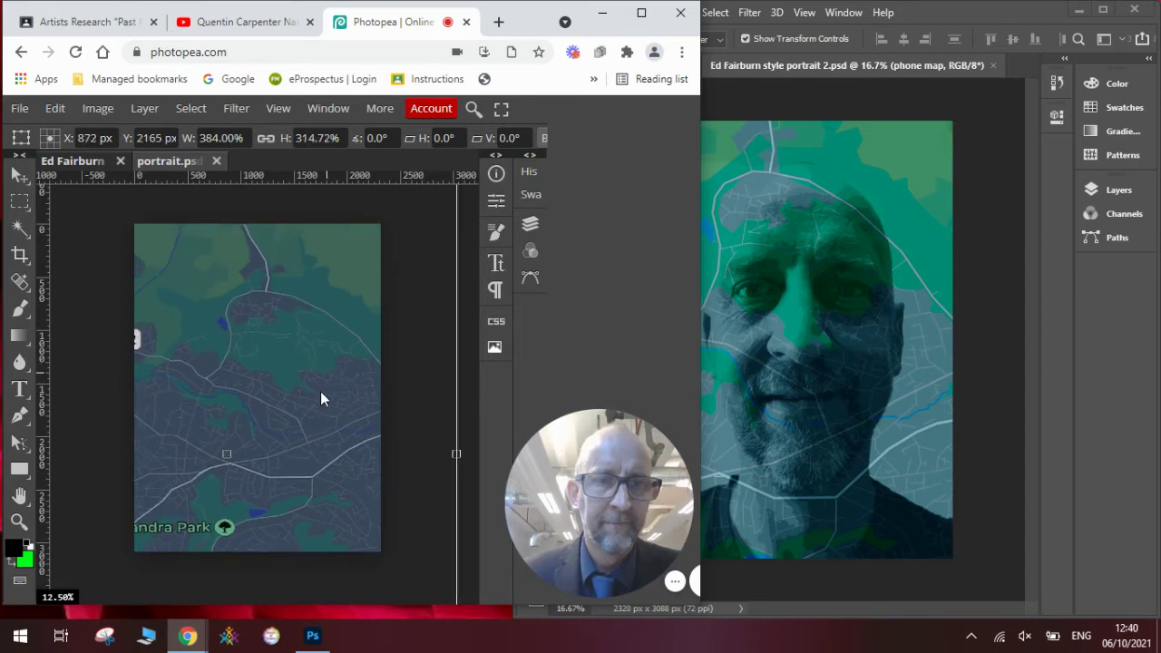
{"action": "left_click_drag", "start_coordinate": [320, 391], "coordinate": [289, 405]}
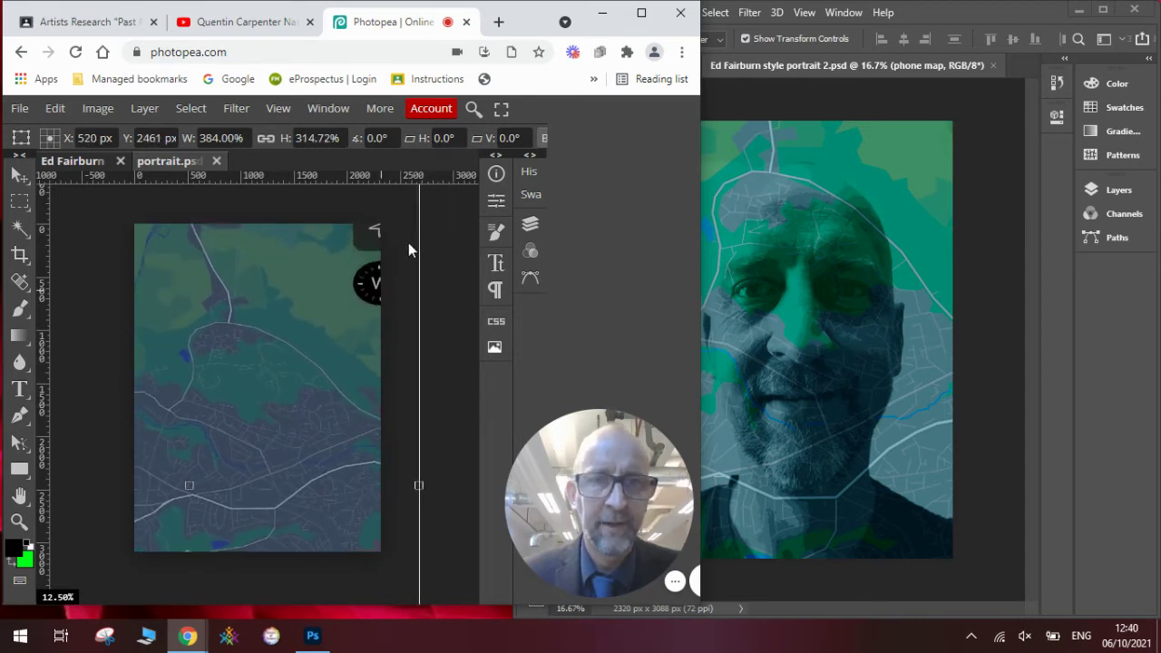
{"action": "left_click_drag", "start_coordinate": [415, 486], "coordinate": [451, 485]}
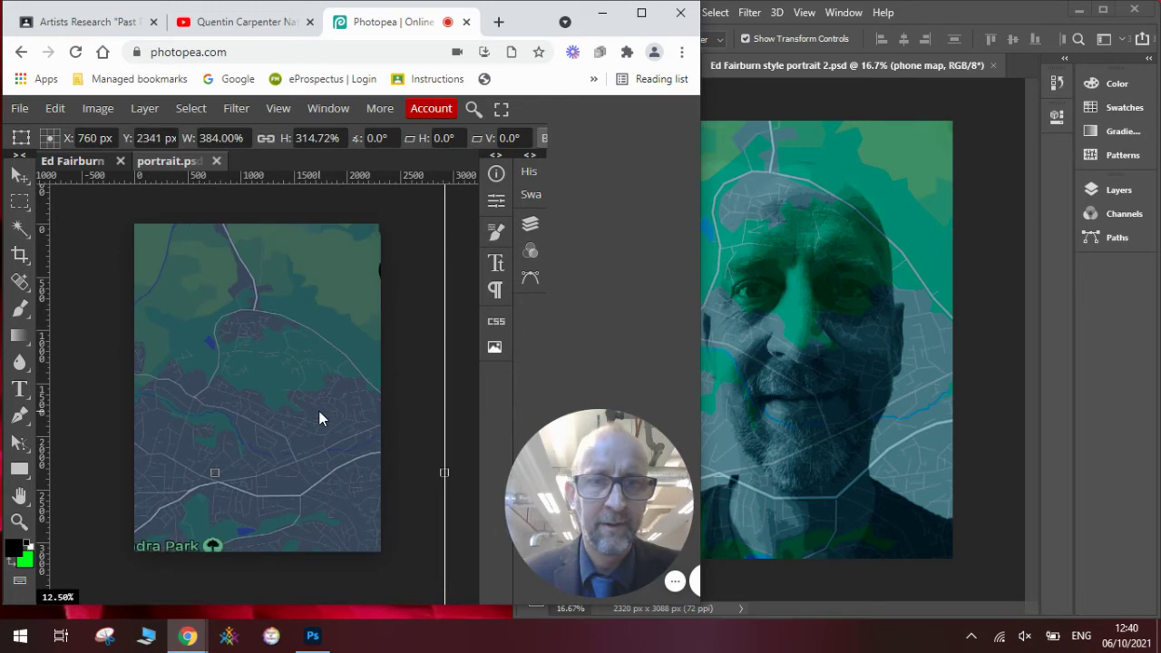
{"action": "left_click_drag", "start_coordinate": [441, 472], "coordinate": [454, 473]}
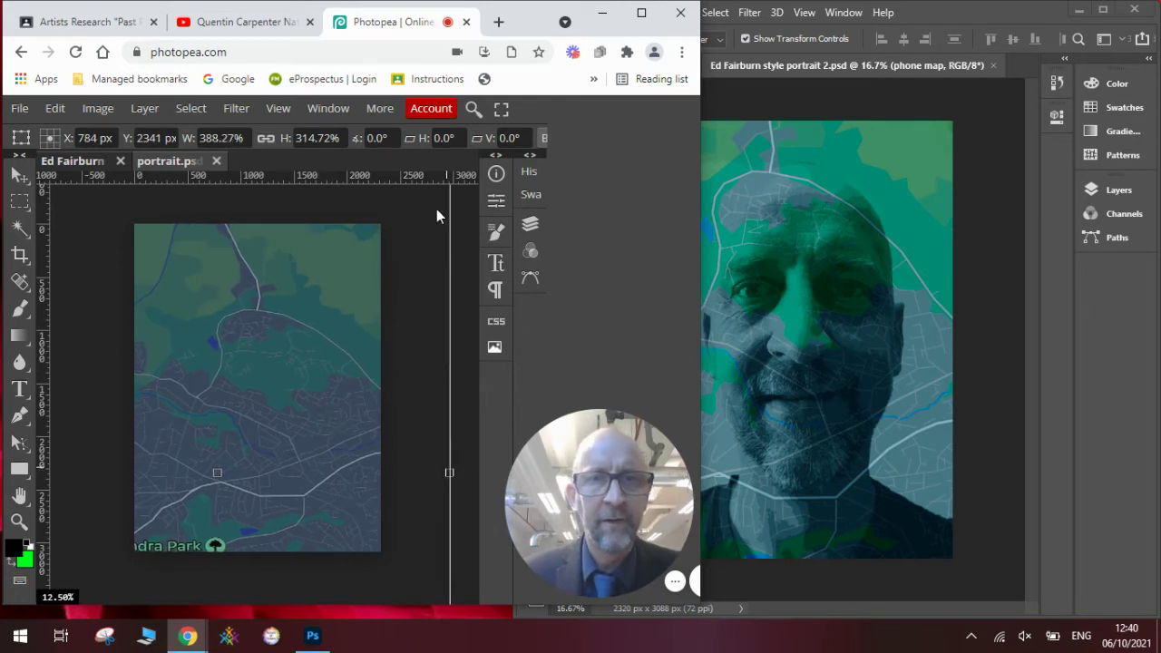
Enlarge the map past the canvas edges to about 469% by 348% and commit it
{"action": "left_click", "coordinate": [281, 110]}
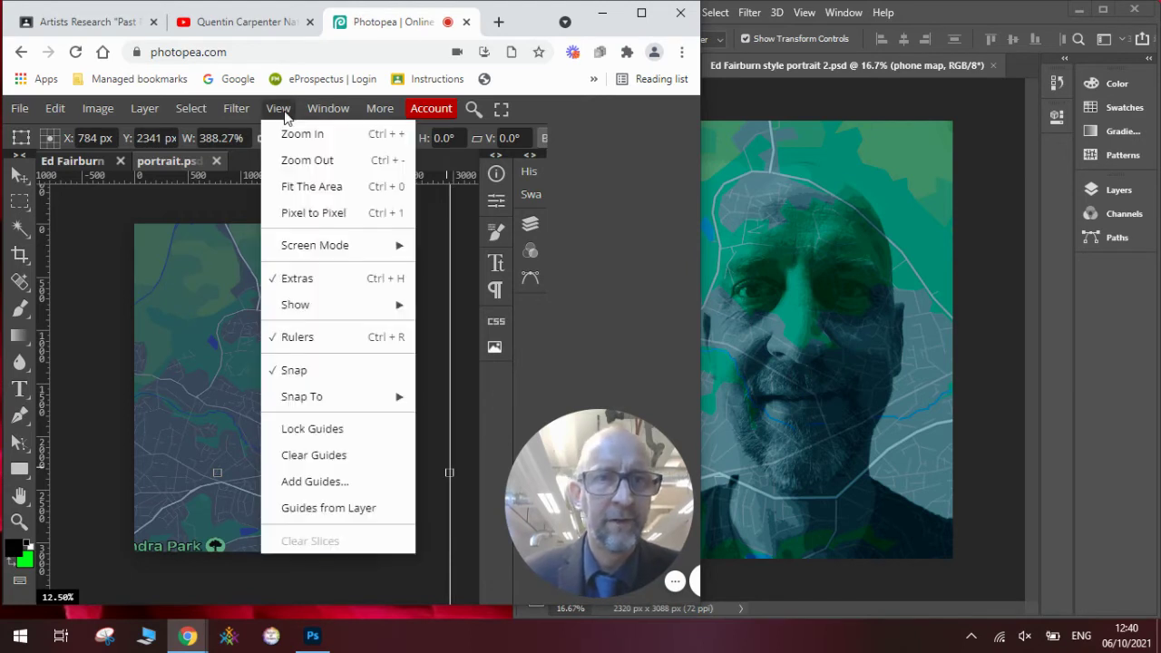
{"action": "left_click", "coordinate": [306, 159]}
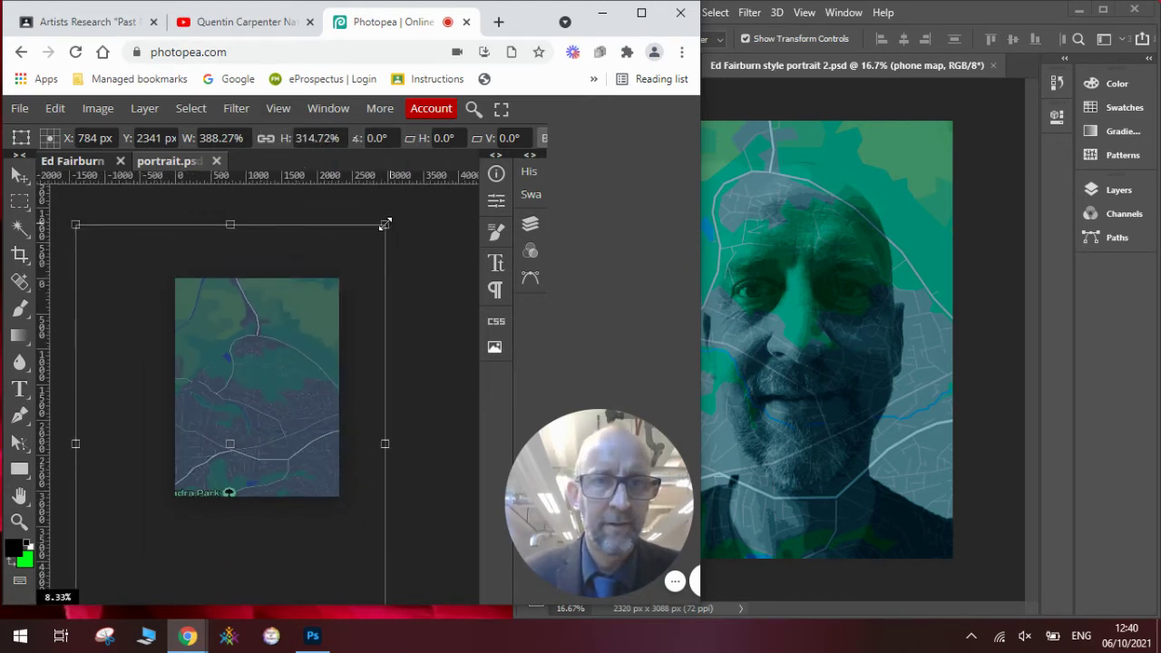
{"action": "left_click_drag", "start_coordinate": [385, 224], "coordinate": [452, 176]}
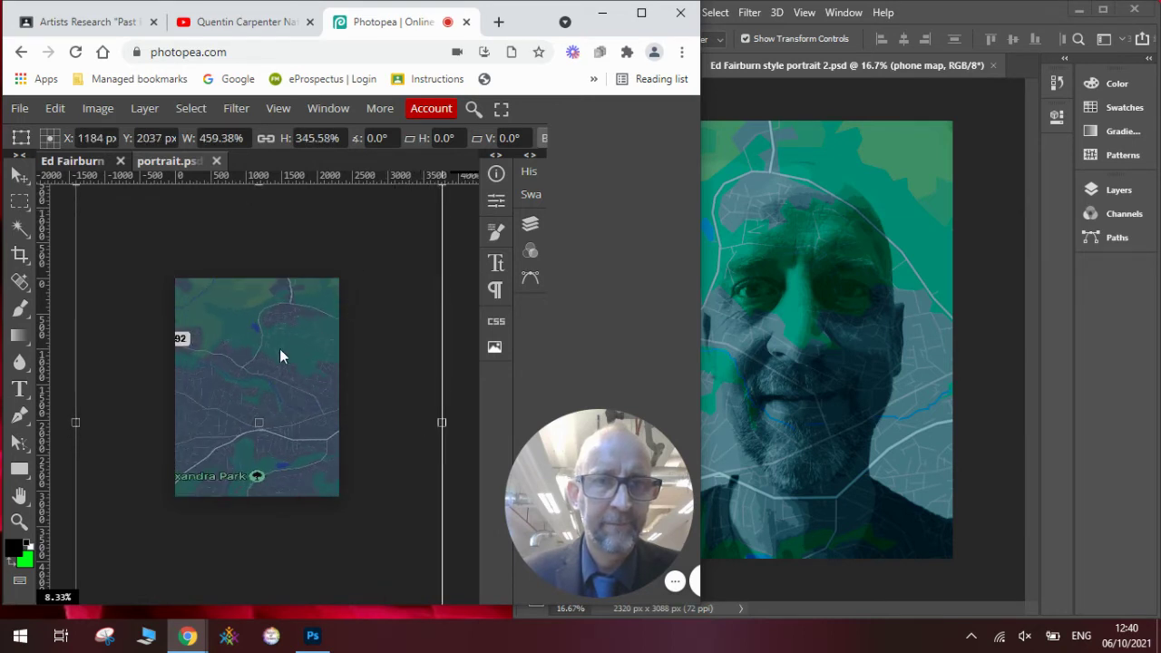
{"action": "left_click_drag", "start_coordinate": [250, 367], "coordinate": [291, 386]}
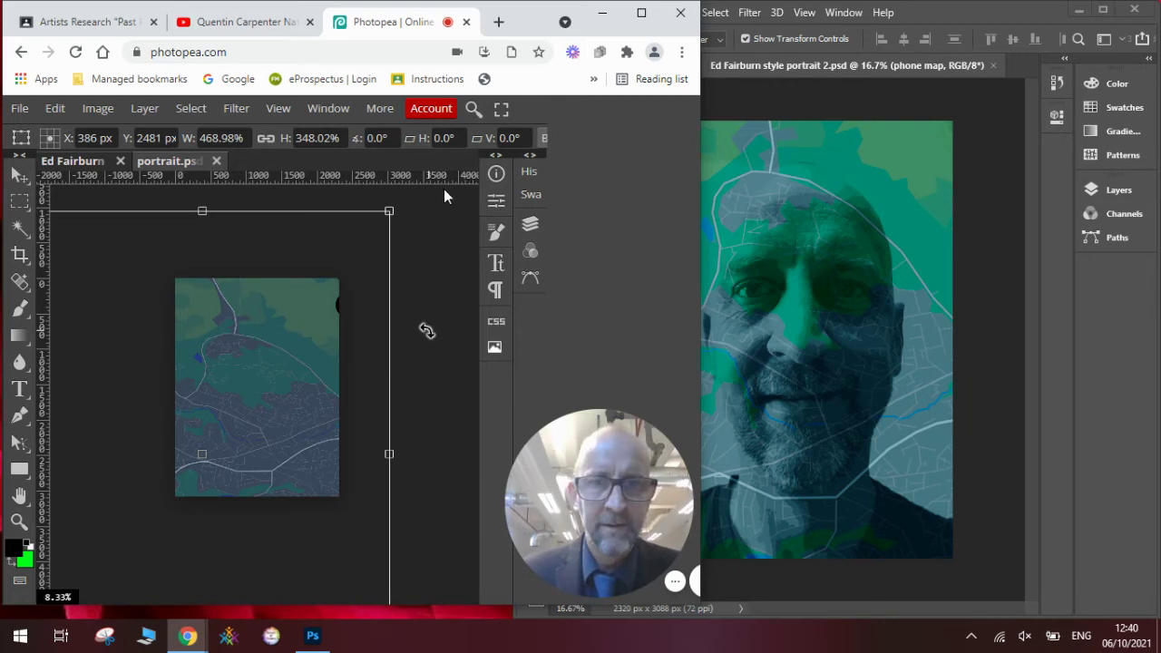
{"action": "key", "text": "Return"}
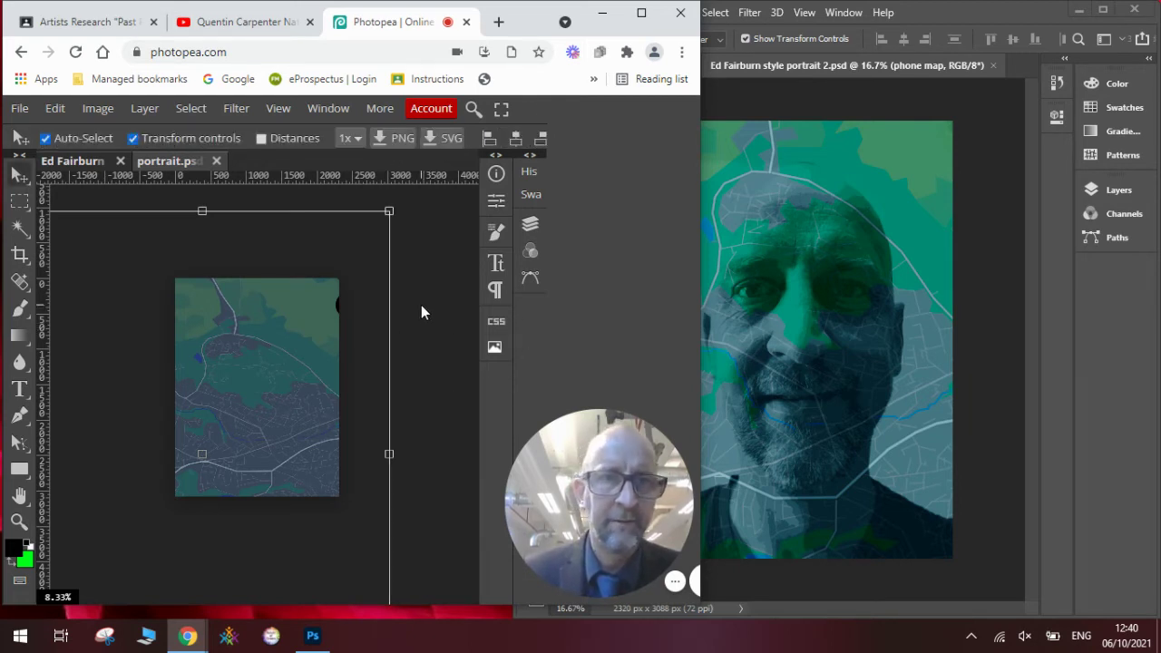
Fit the document in view and move the phone map layer below the Main layer
{"action": "left_click", "coordinate": [279, 111]}
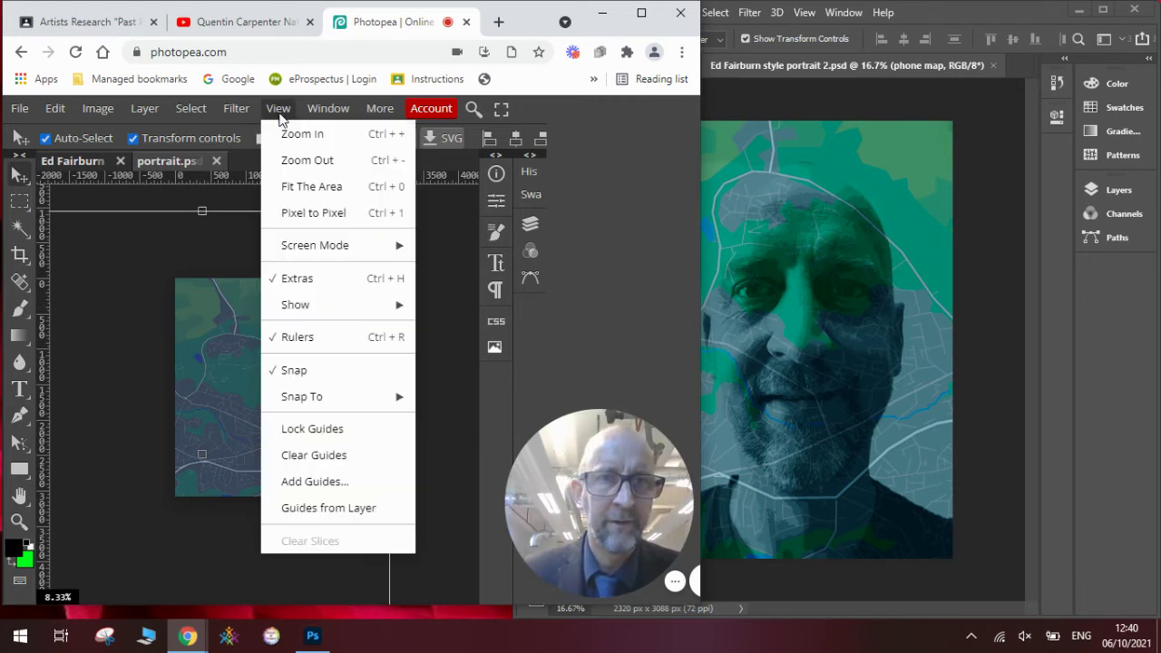
{"action": "left_click", "coordinate": [311, 189]}
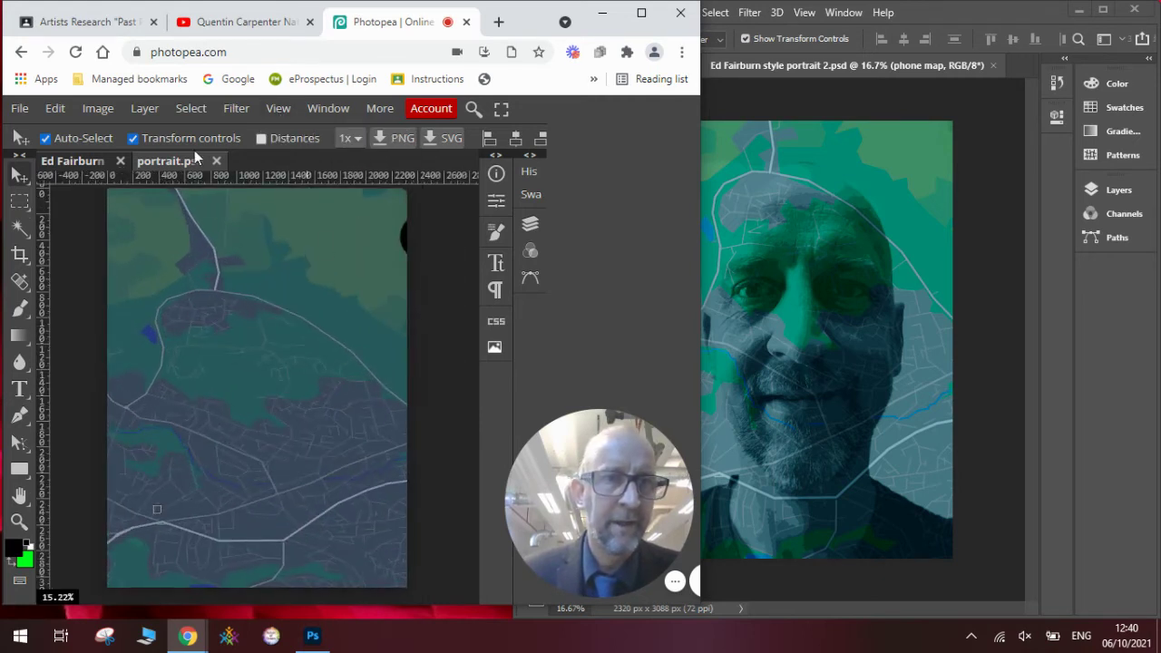
{"action": "left_click", "coordinate": [531, 225]}
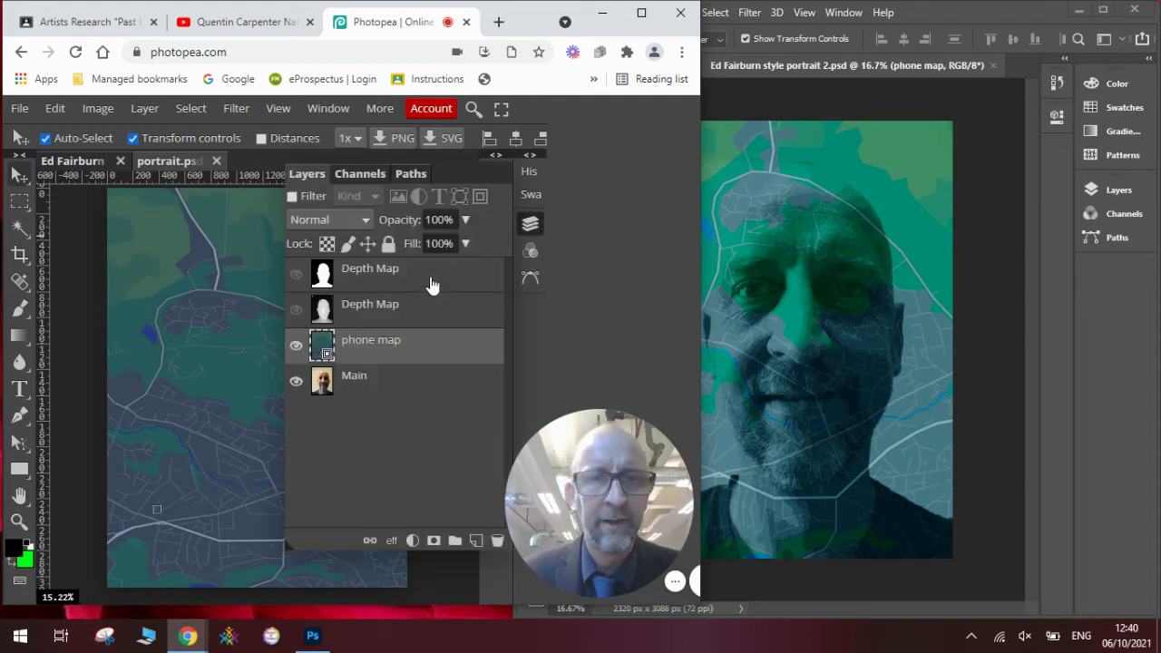
{"action": "left_click_drag", "start_coordinate": [395, 341], "coordinate": [397, 390]}
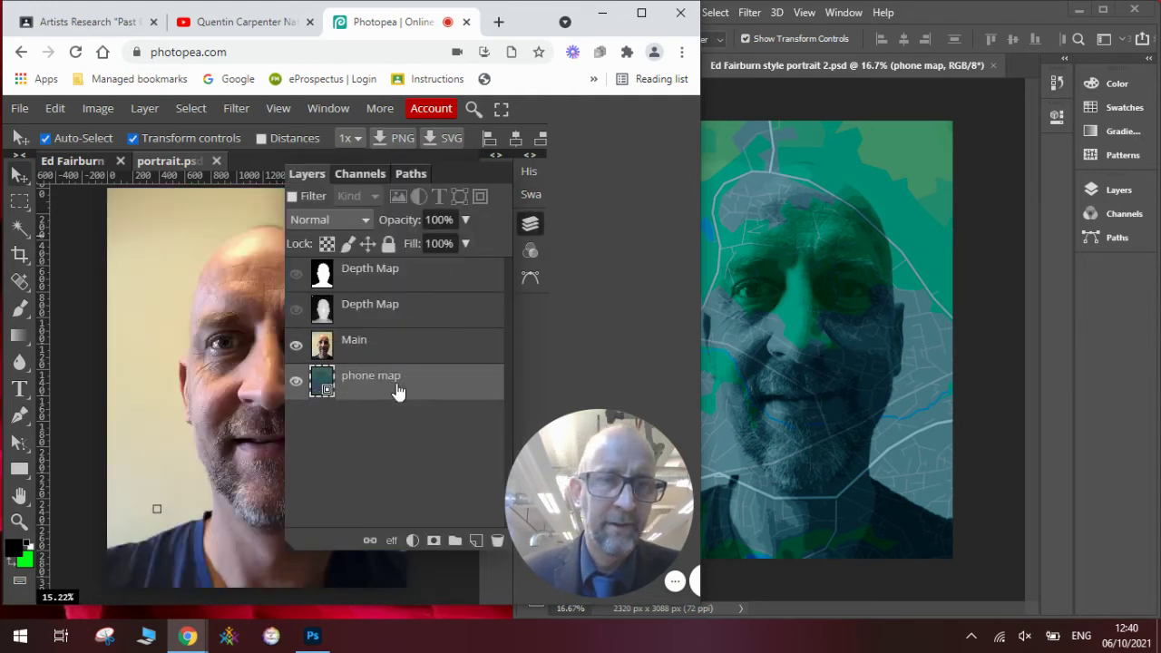
{"action": "left_click", "coordinate": [396, 356]}
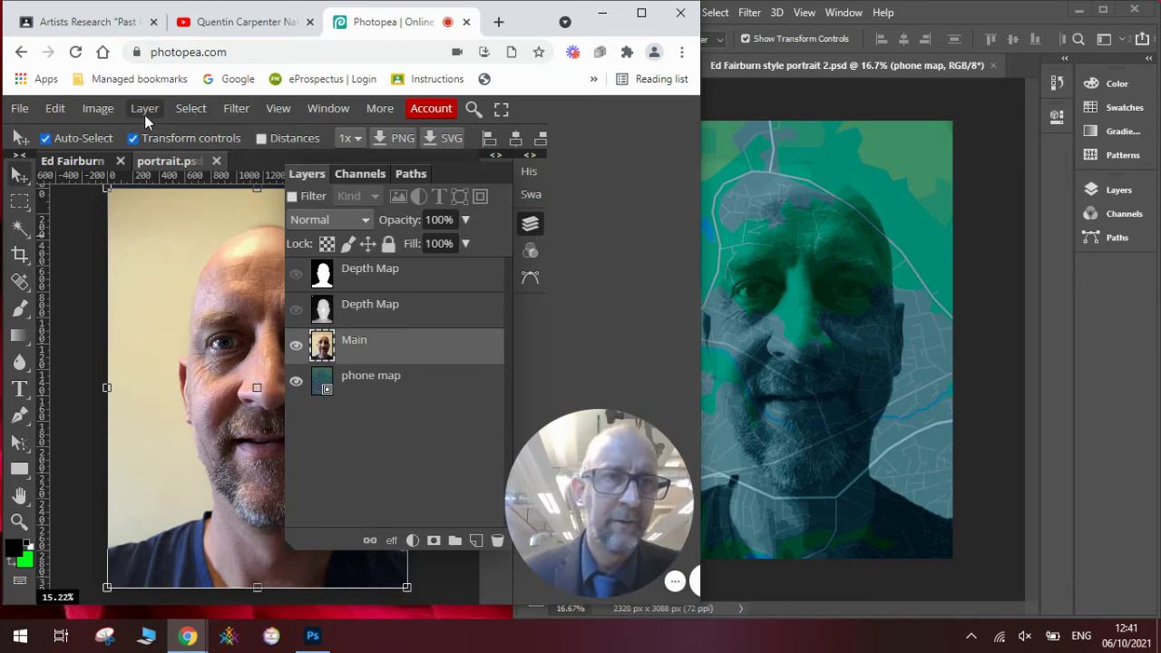
Convert the Main portrait layer to grayscale with the Black & White adjustment
{"action": "left_click", "coordinate": [104, 110]}
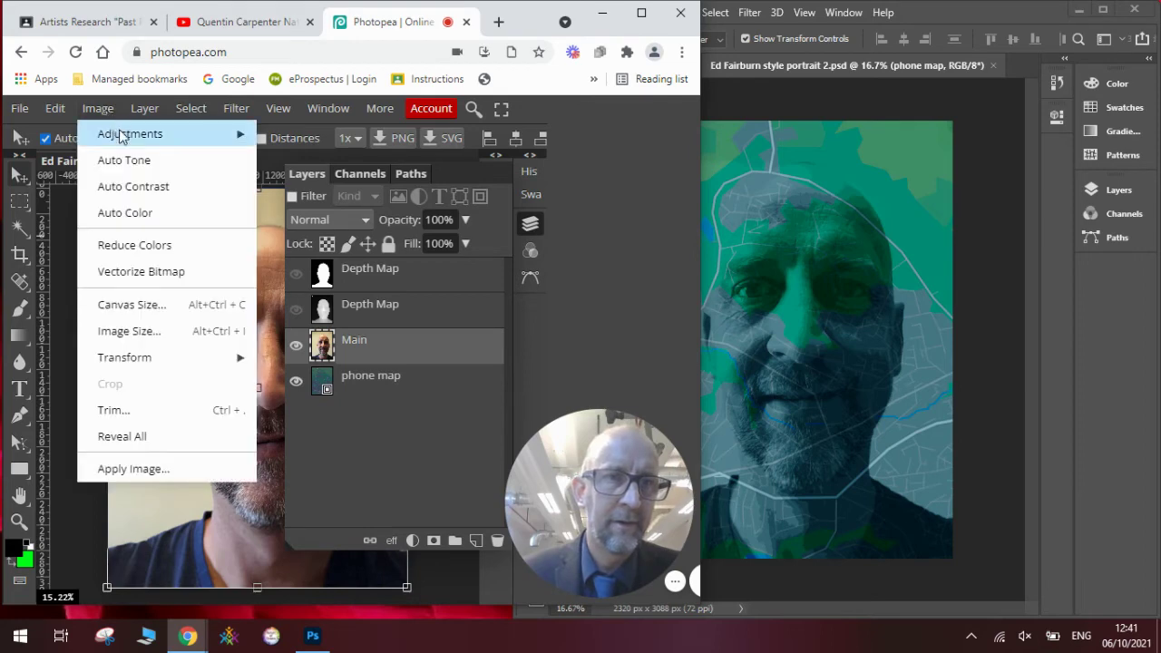
{"action": "mouse_move", "coordinate": [120, 132]}
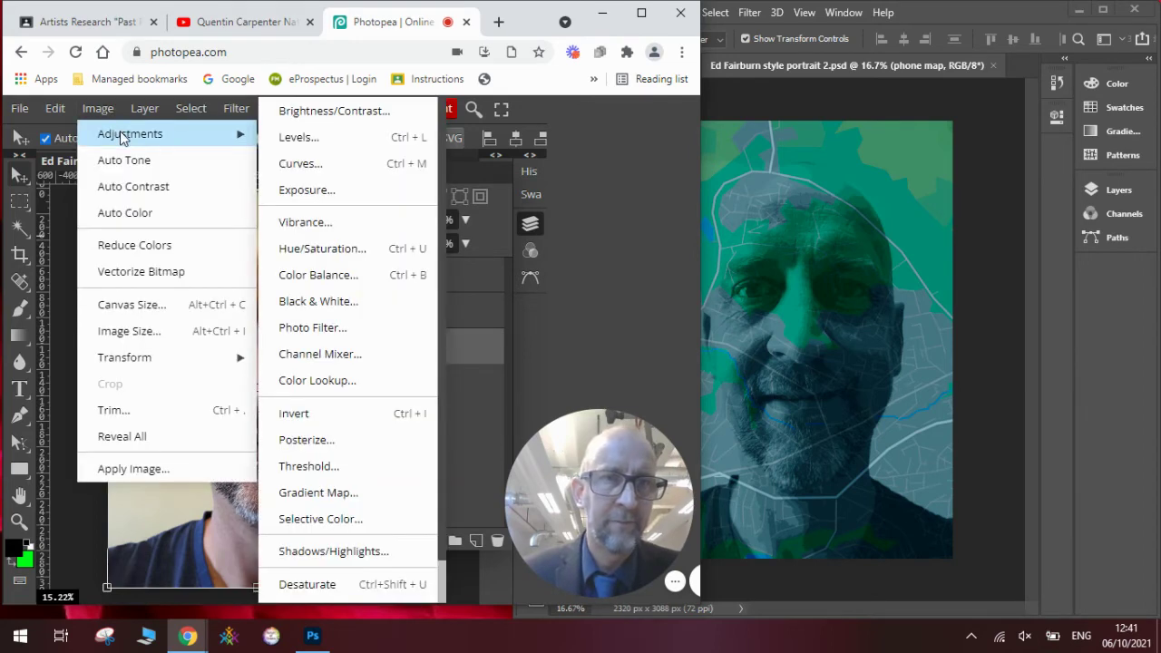
{"action": "left_click", "coordinate": [328, 308]}
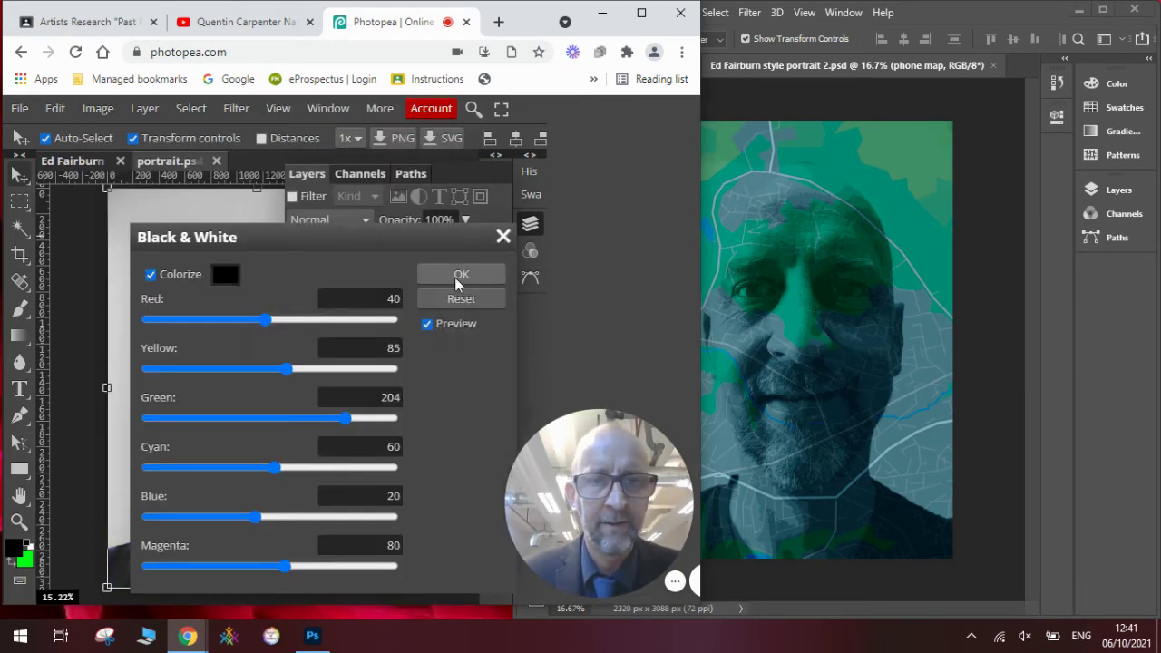
{"action": "left_click", "coordinate": [461, 275]}
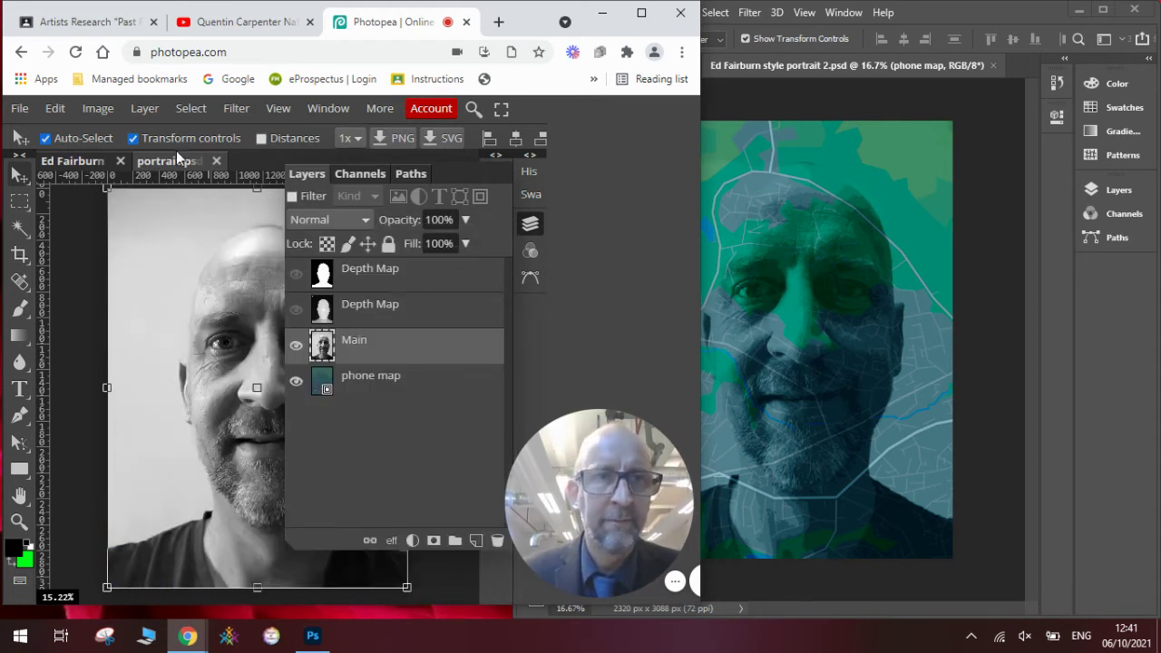
{"action": "left_click", "coordinate": [95, 108]}
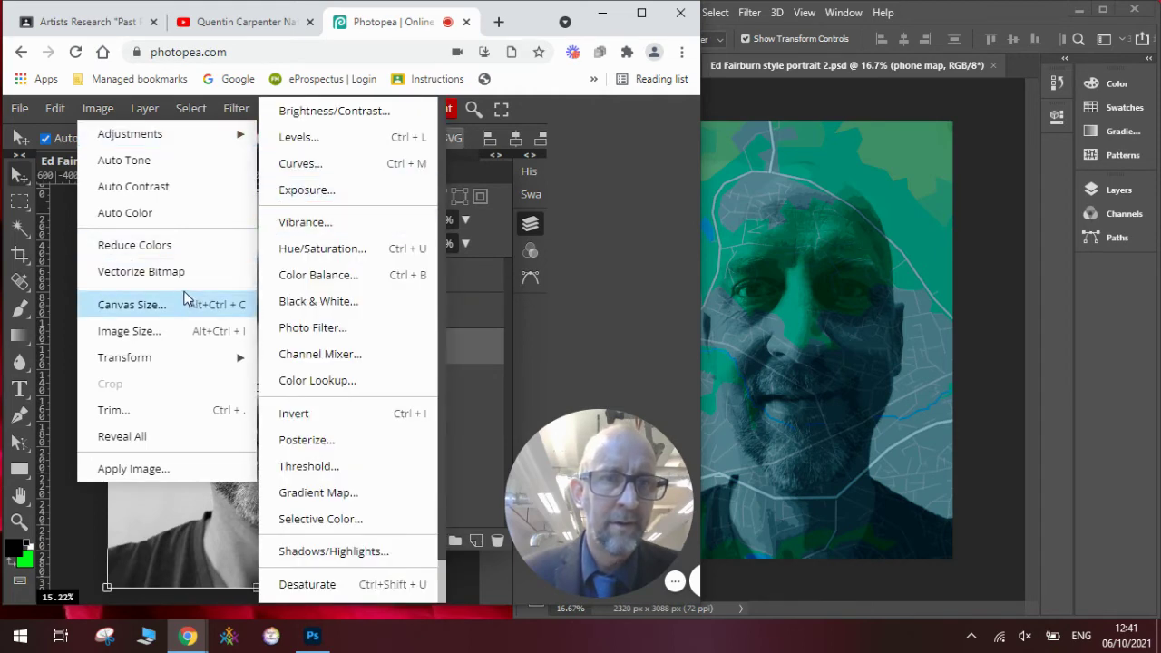
Posterize the grayscale Main portrait to 6 levels
{"action": "left_click", "coordinate": [352, 443]}
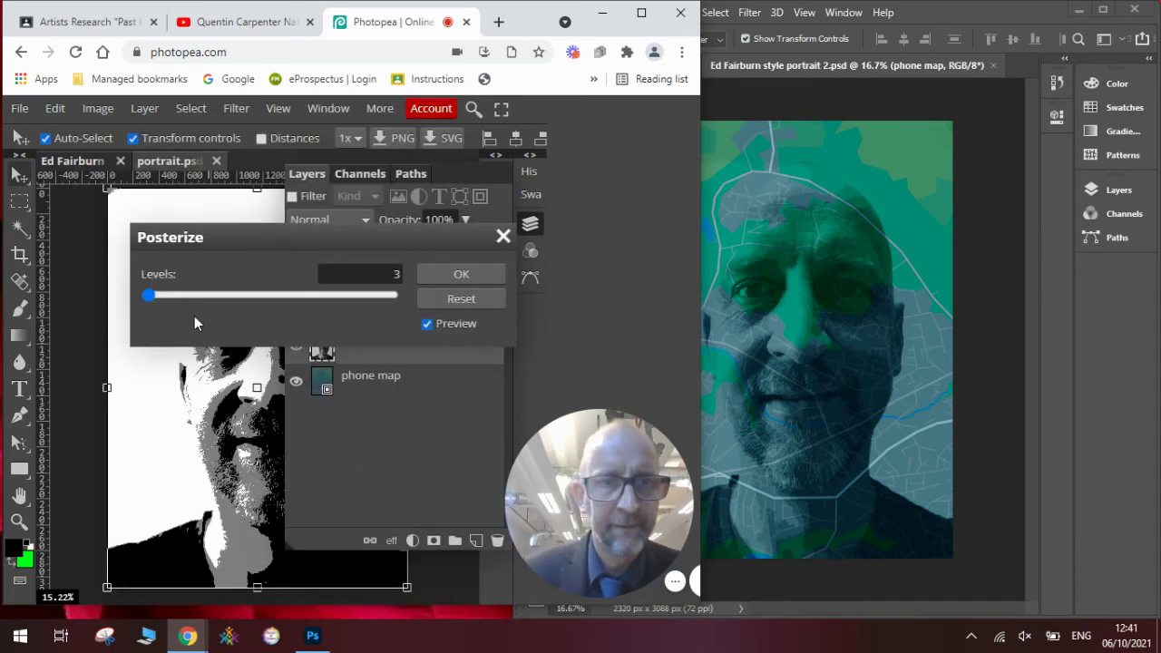
{"action": "left_click", "coordinate": [160, 294]}
{"action": "left_click_drag", "start_coordinate": [161, 295], "coordinate": [152, 294]}
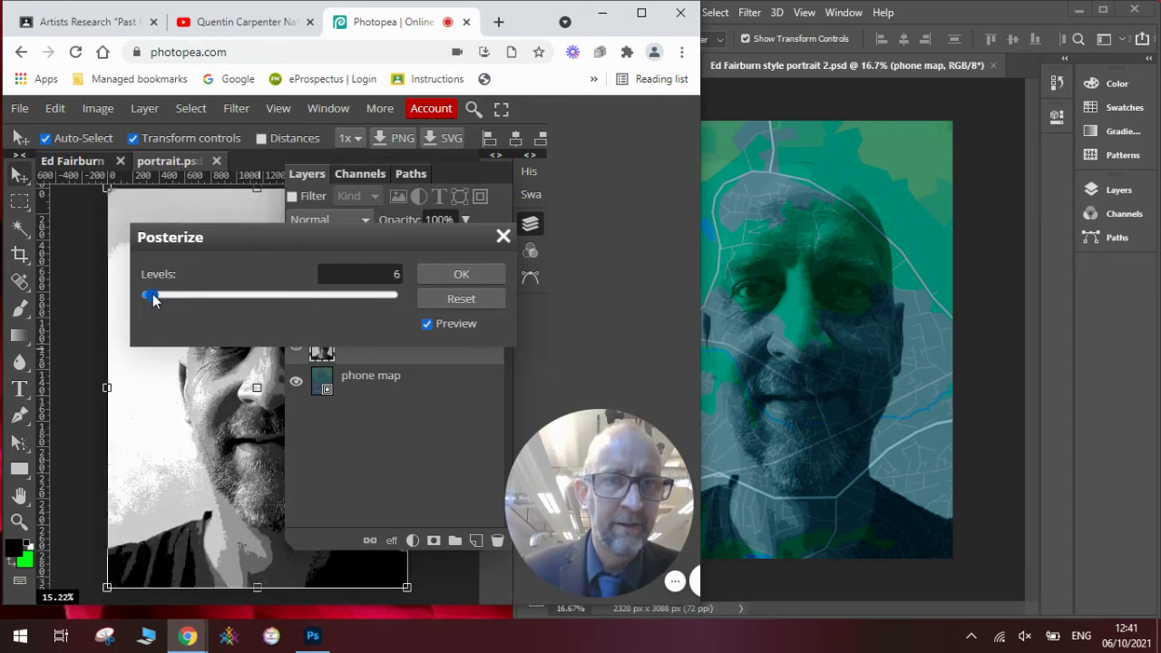
{"action": "left_click", "coordinate": [462, 276]}
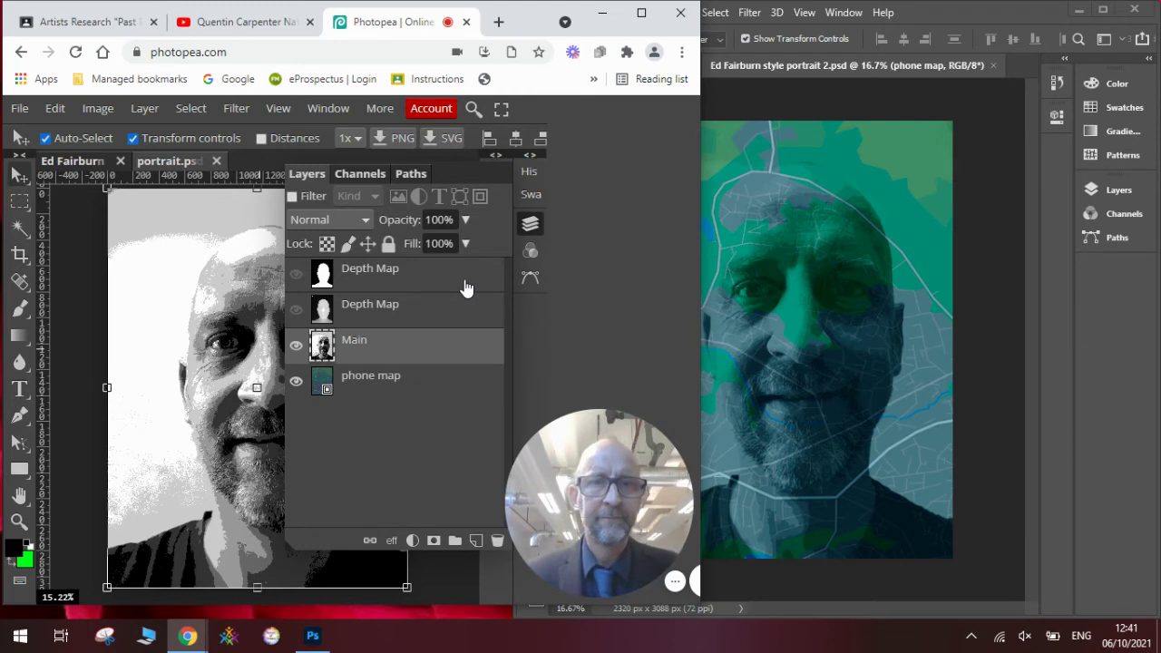
{"action": "left_click", "coordinate": [530, 225]}
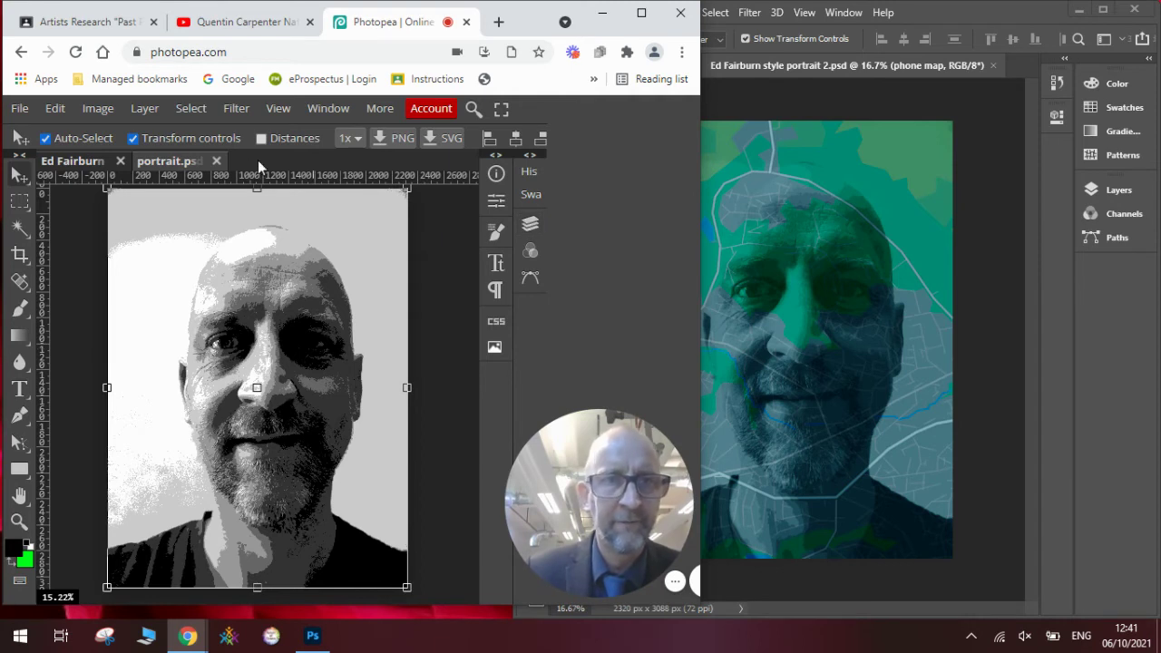
{"action": "mouse_move", "coordinate": [579, 454]}
{"action": "left_click_drag", "start_coordinate": [580, 454], "coordinate": [104, 502]}
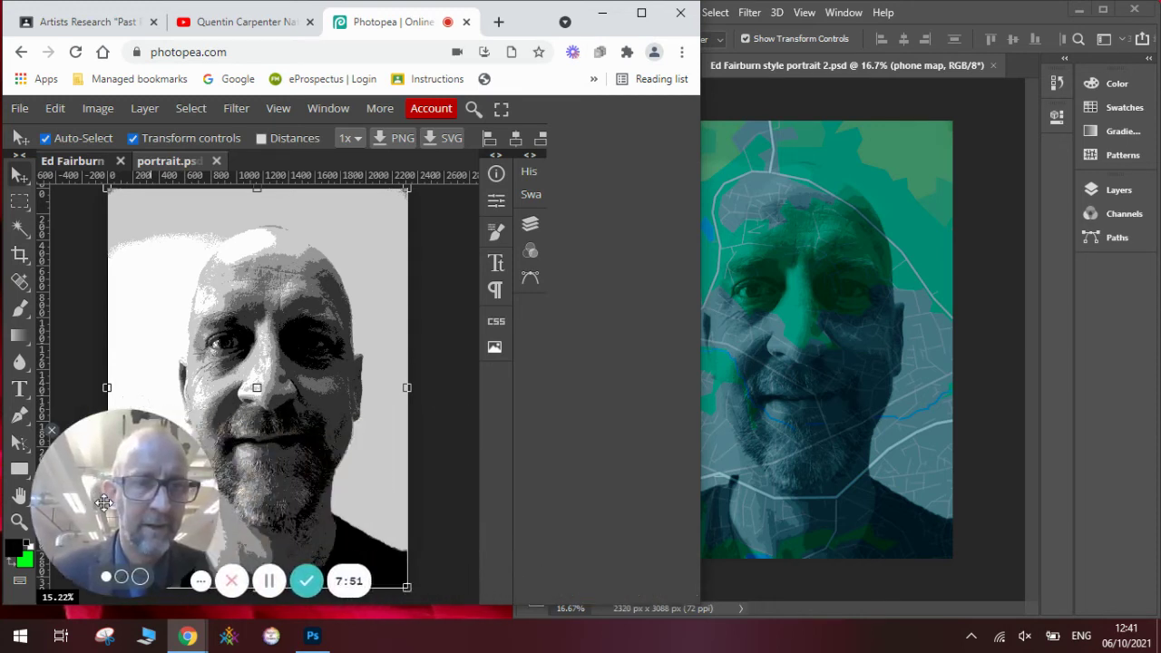
Duplicate the posterized Main layer into five copies
{"action": "left_click", "coordinate": [71, 354]}
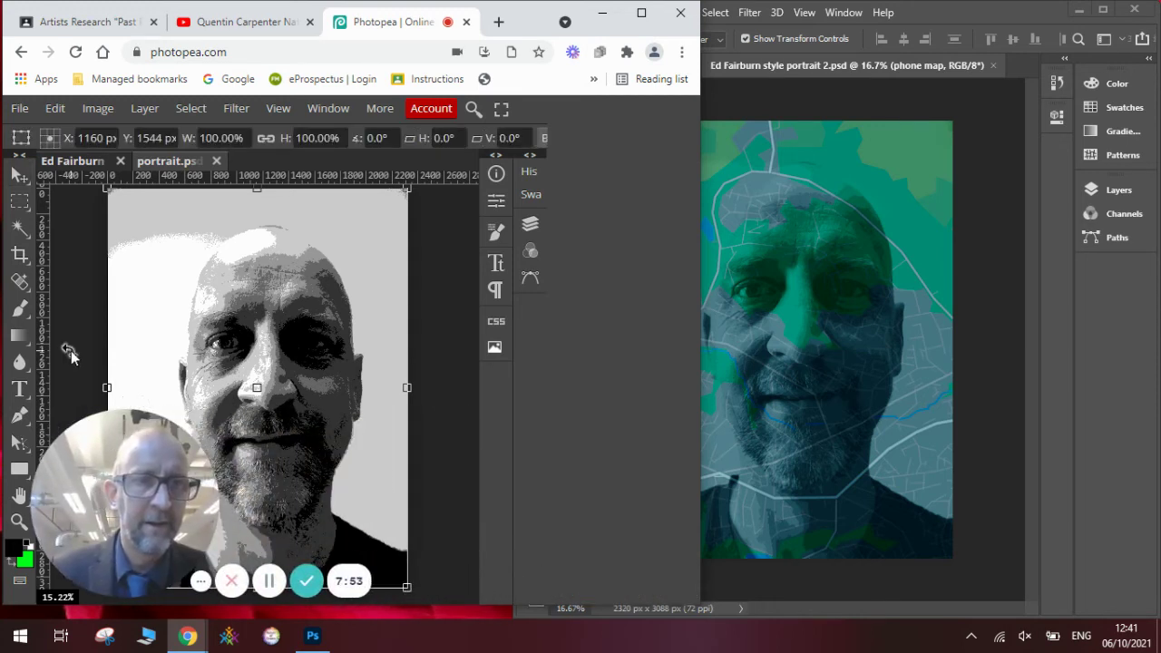
{"action": "left_click", "coordinate": [141, 108]}
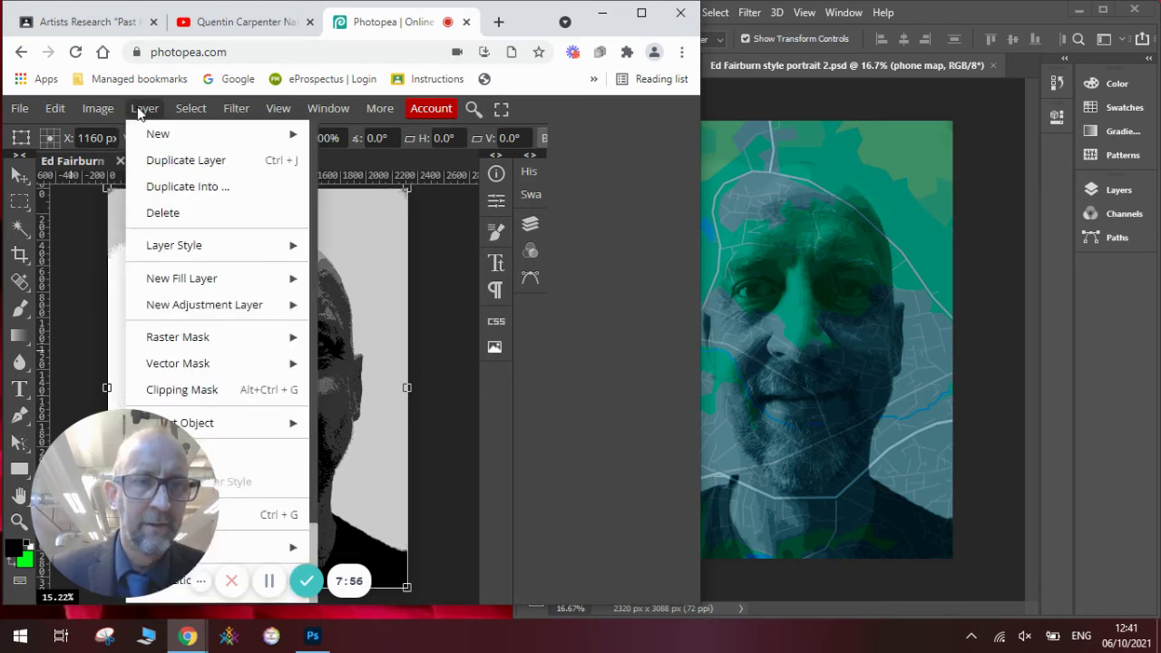
{"action": "left_click", "coordinate": [449, 232]}
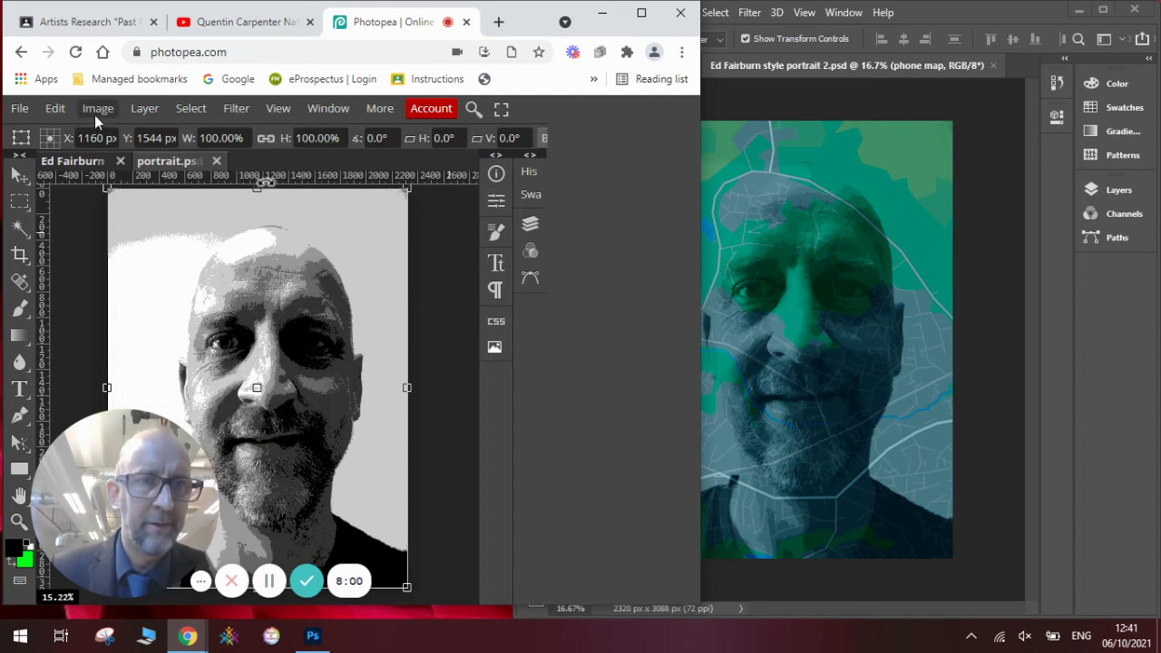
{"action": "left_click", "coordinate": [537, 224]}
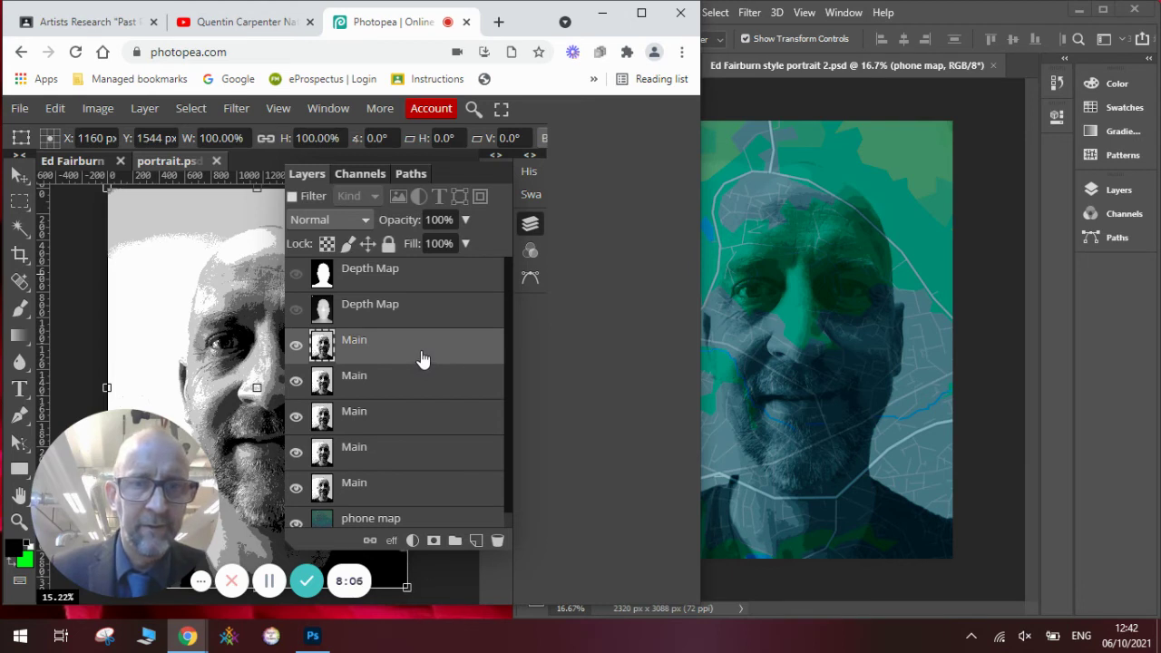
Select the bottom Main copy and hide the four copies above it
{"action": "left_click", "coordinate": [422, 483]}
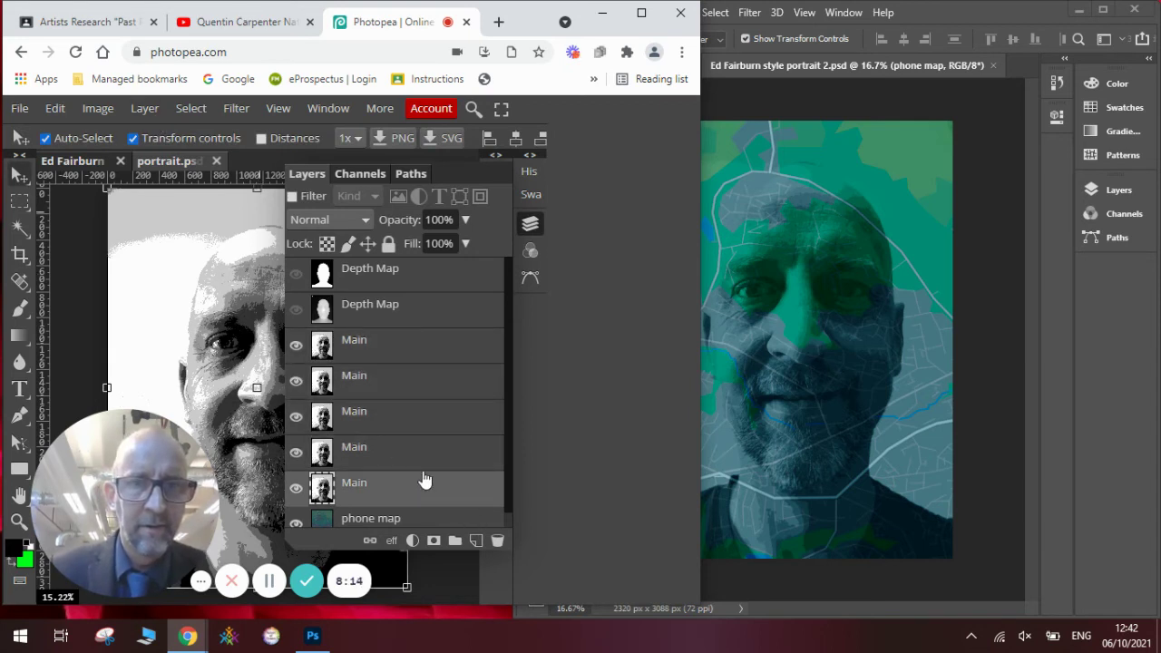
{"action": "left_click", "coordinate": [295, 344]}
{"action": "left_click", "coordinate": [296, 381]}
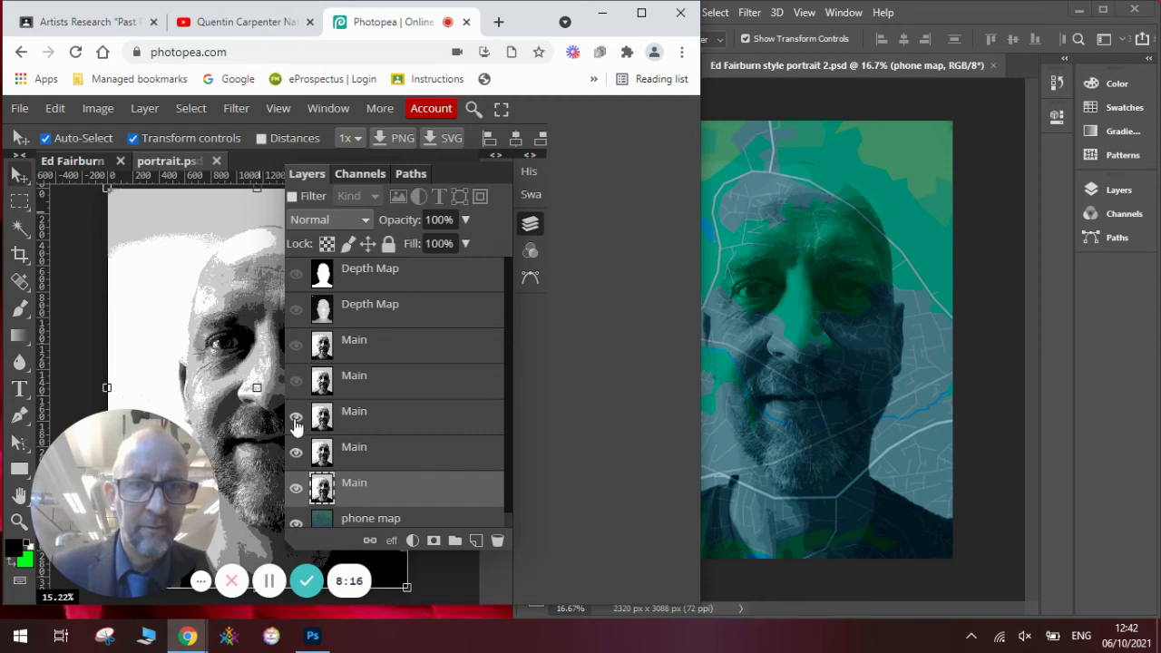
{"action": "left_click", "coordinate": [296, 417]}
{"action": "left_click", "coordinate": [296, 453]}
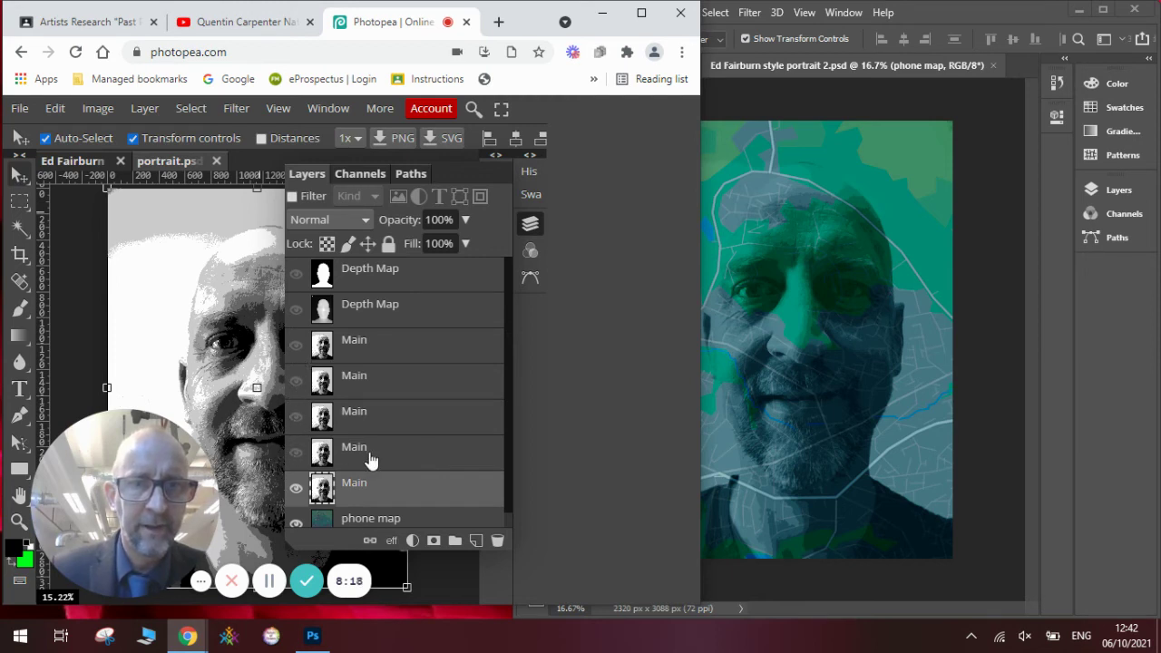
Set the bottom Main layer's blend mode to Multiply over the phone map
{"action": "left_click", "coordinate": [365, 220]}
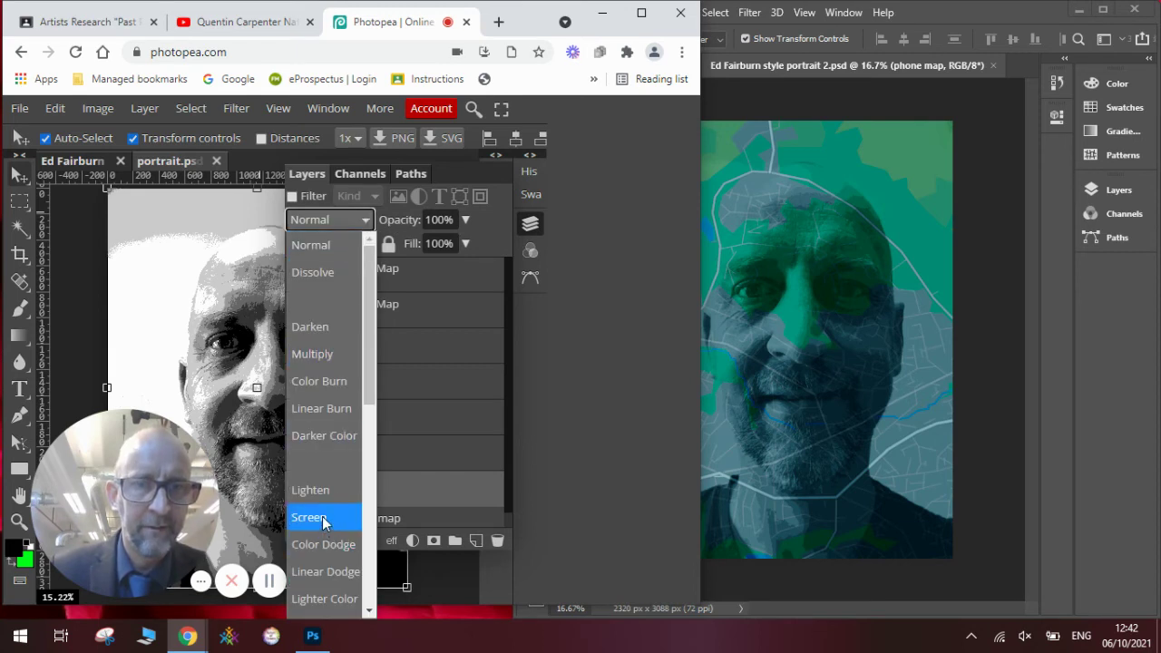
{"action": "left_click", "coordinate": [335, 361]}
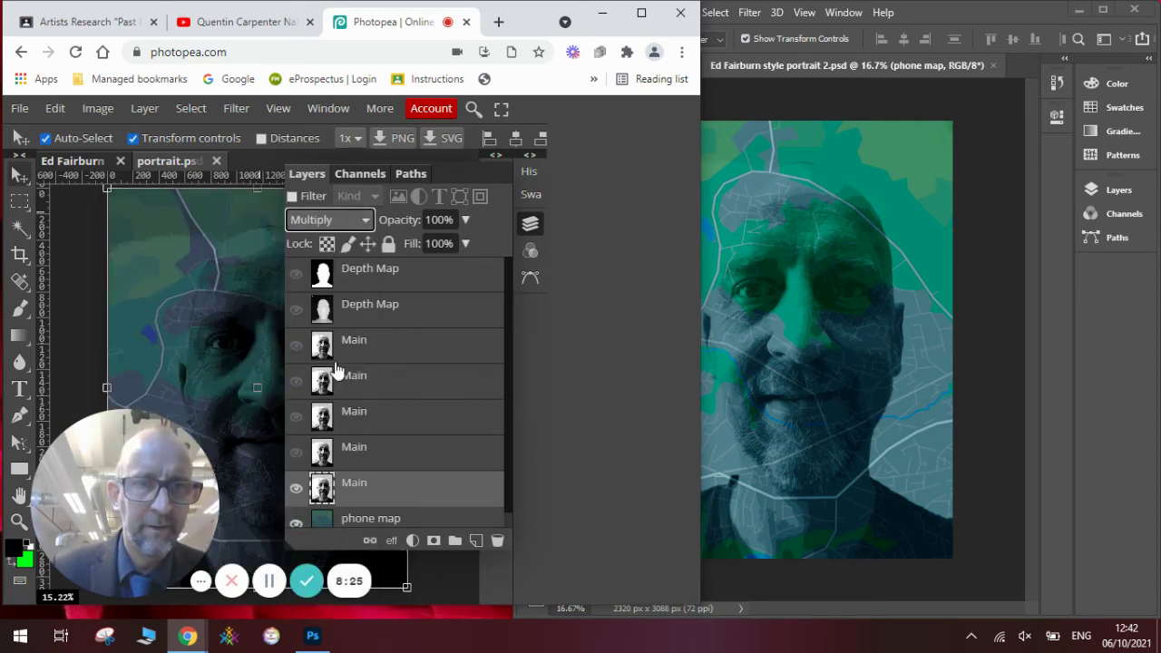
{"action": "left_click", "coordinate": [531, 225]}
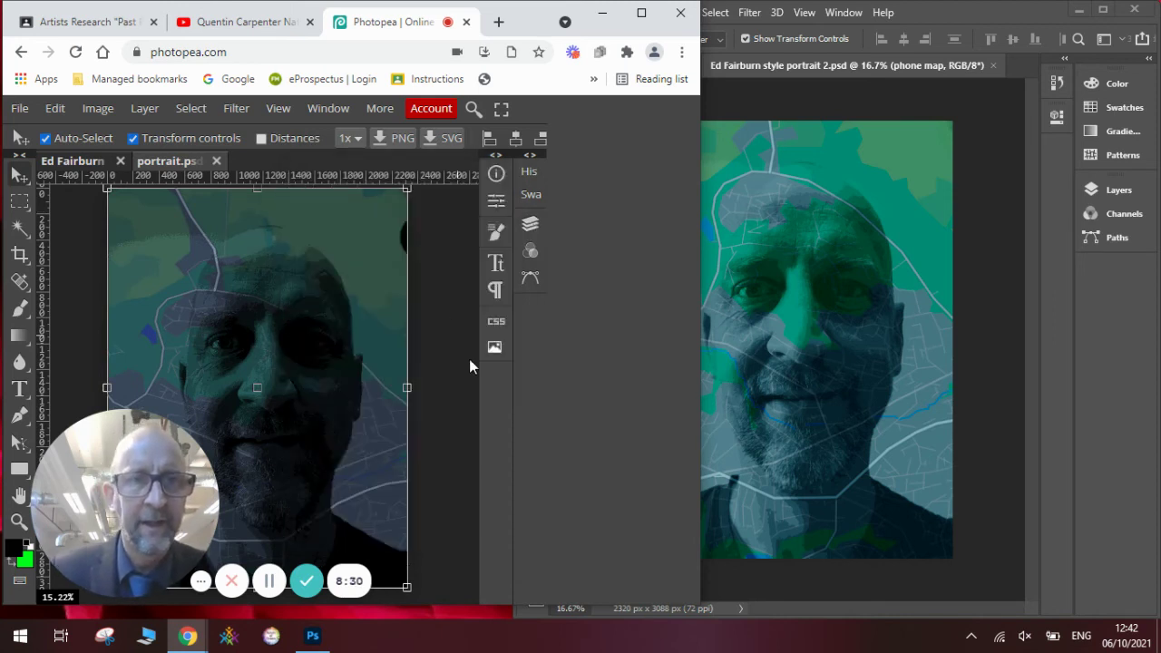
{"action": "left_click", "coordinate": [537, 225]}
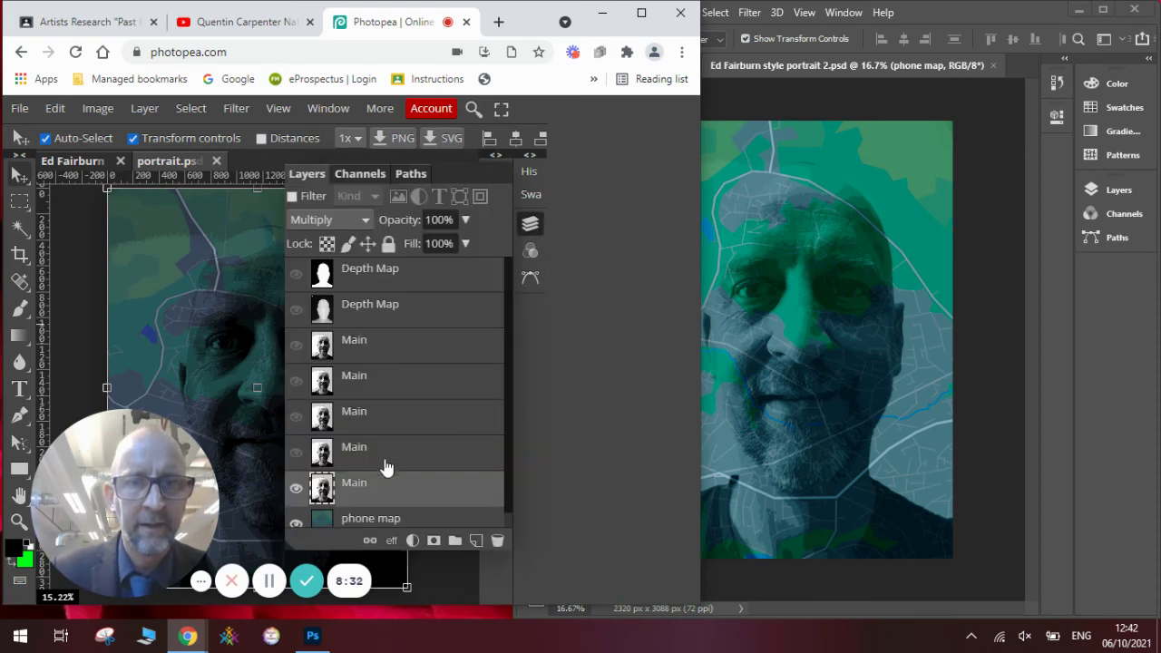
{"action": "left_click", "coordinate": [388, 517]}
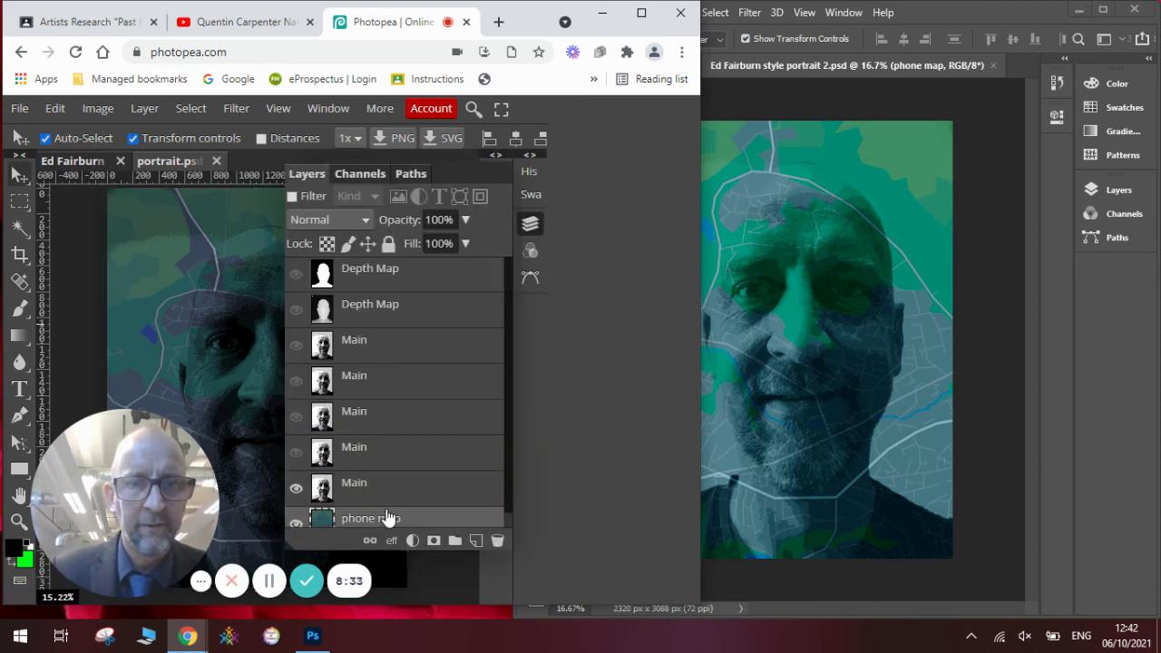
Open the Hue/Saturation adjustment for the phone map layer in Photopea
{"action": "left_click", "coordinate": [532, 225]}
{"action": "left_click", "coordinate": [144, 113]}
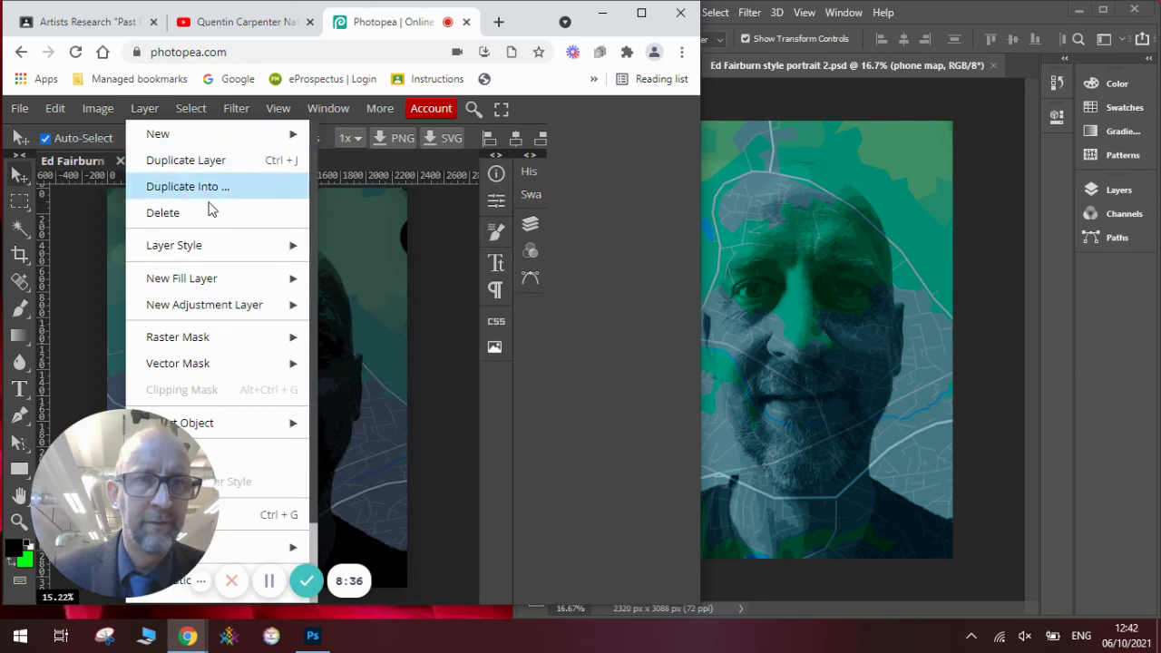
{"action": "left_click", "coordinate": [97, 109]}
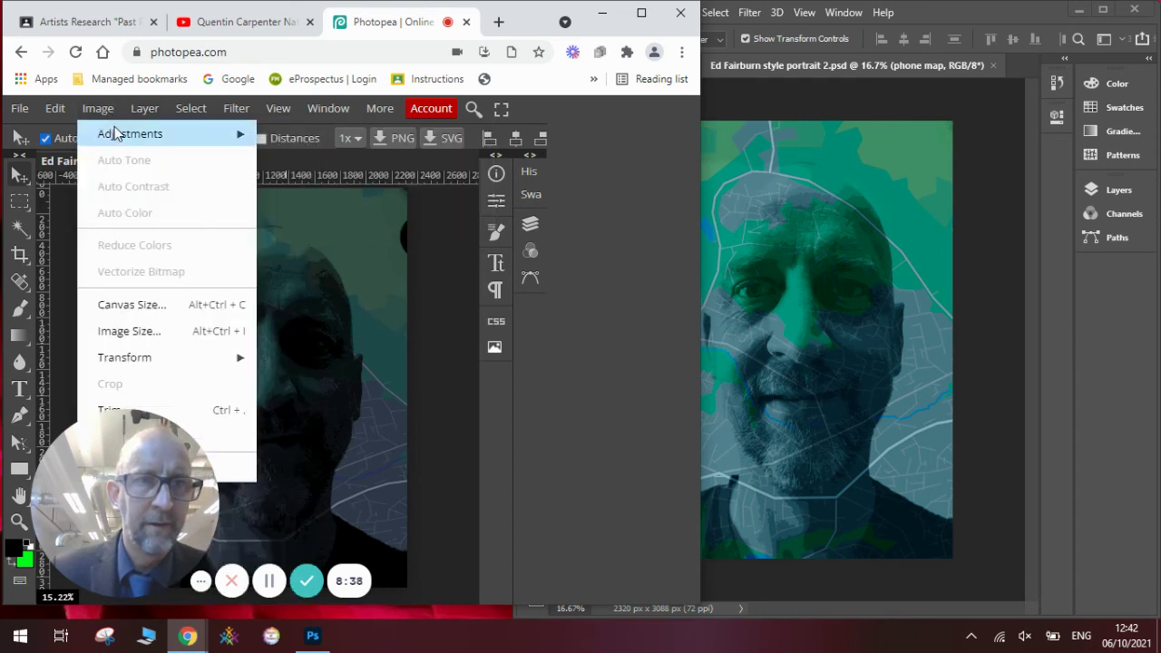
{"action": "mouse_move", "coordinate": [114, 135]}
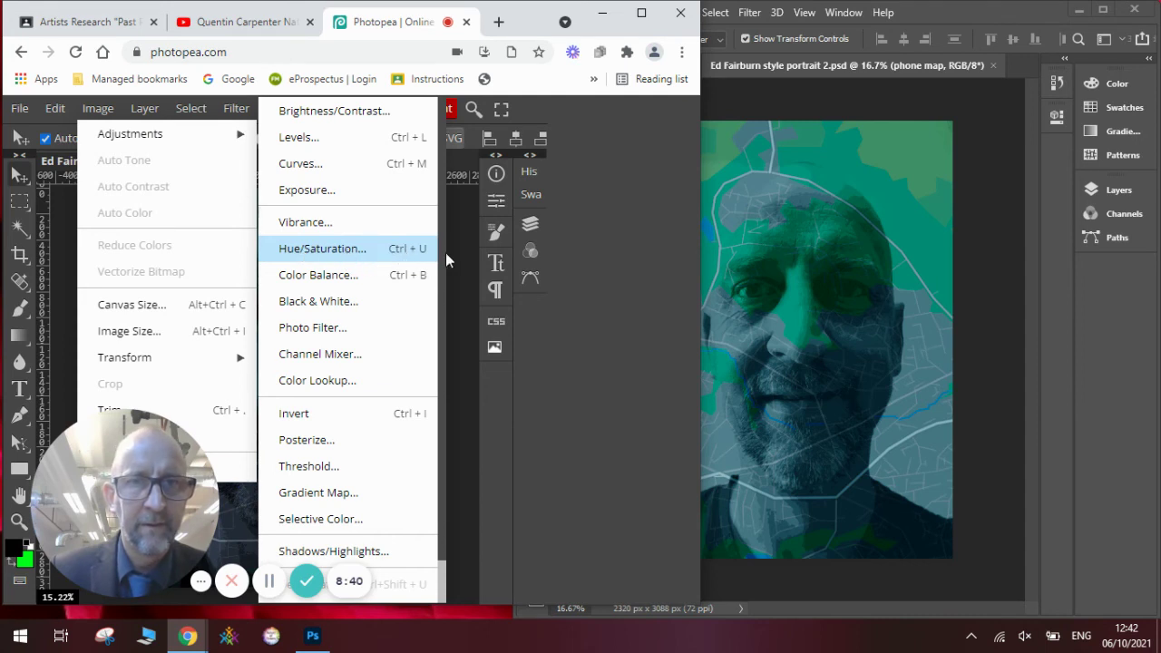
{"action": "left_click", "coordinate": [352, 251]}
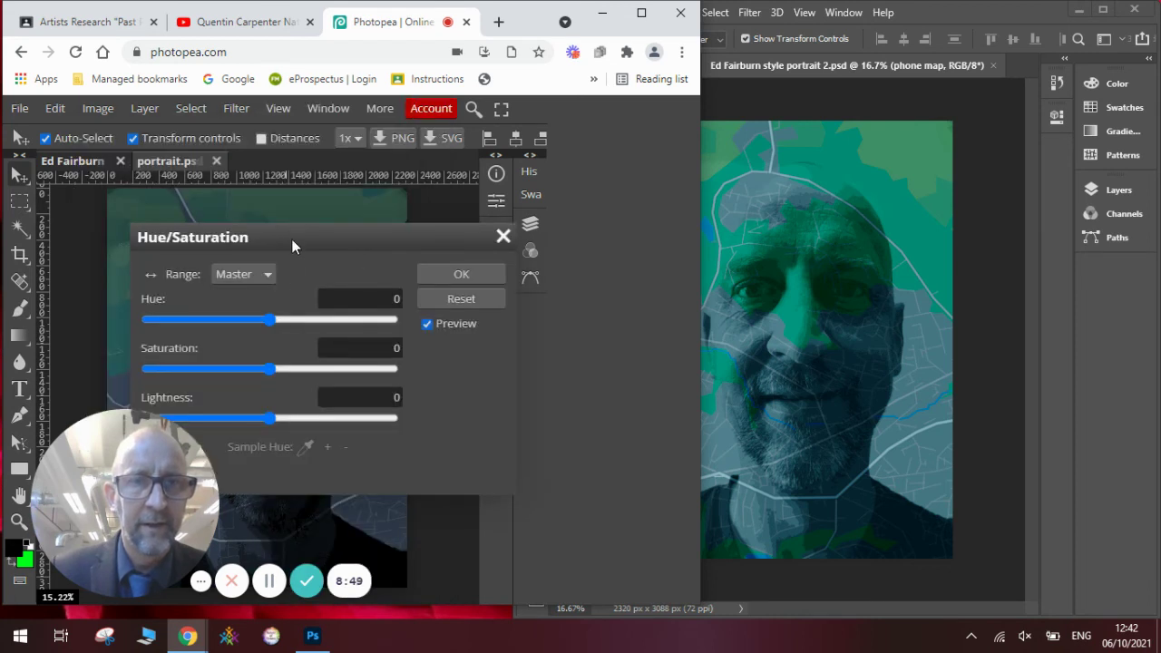
{"action": "left_click_drag", "start_coordinate": [291, 238], "coordinate": [488, 192]}
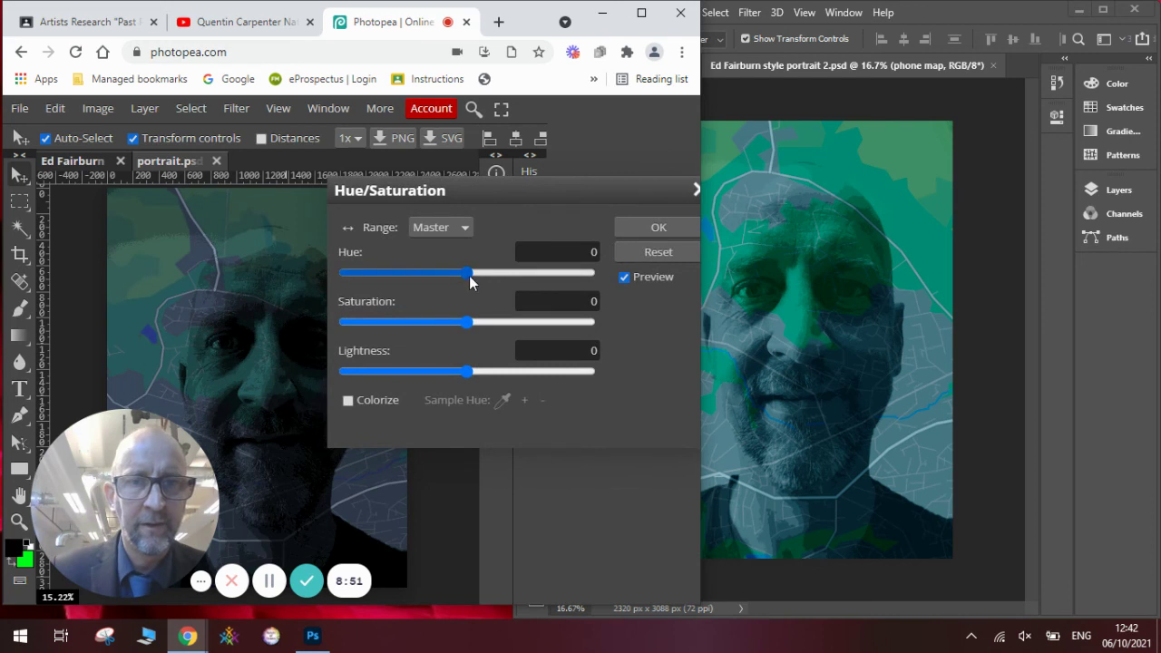
Set Hue to 8 and Saturation to -8 for a greener teal tint, and apply
{"action": "left_click", "coordinate": [490, 272]}
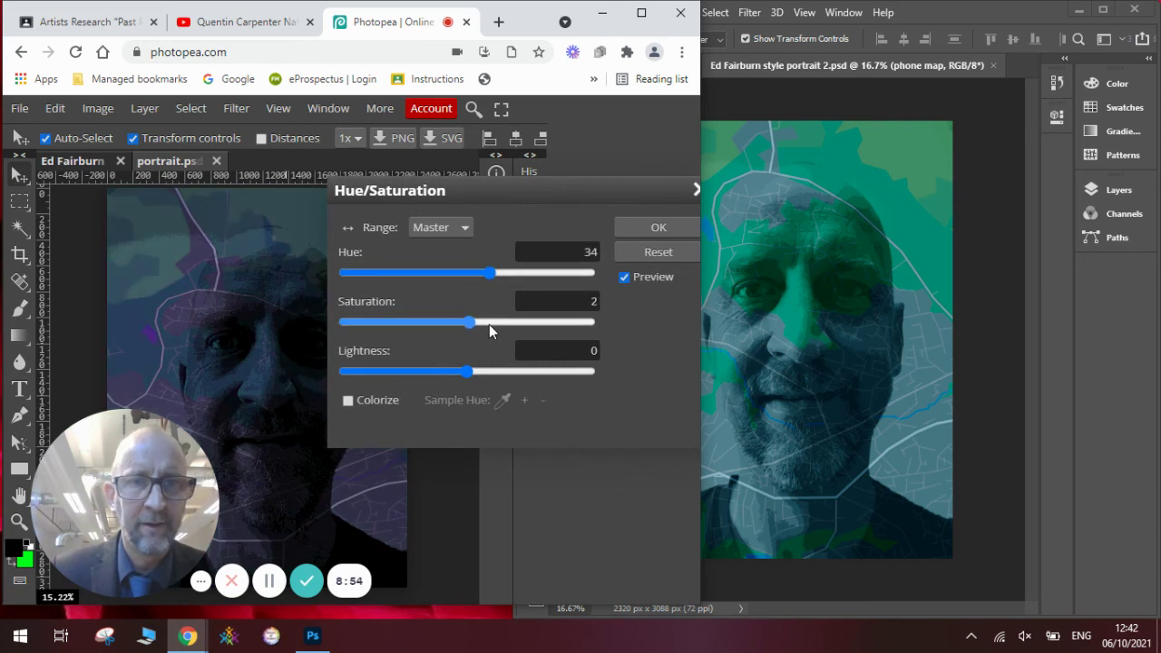
{"action": "left_click", "coordinate": [488, 324]}
{"action": "left_click", "coordinate": [457, 323]}
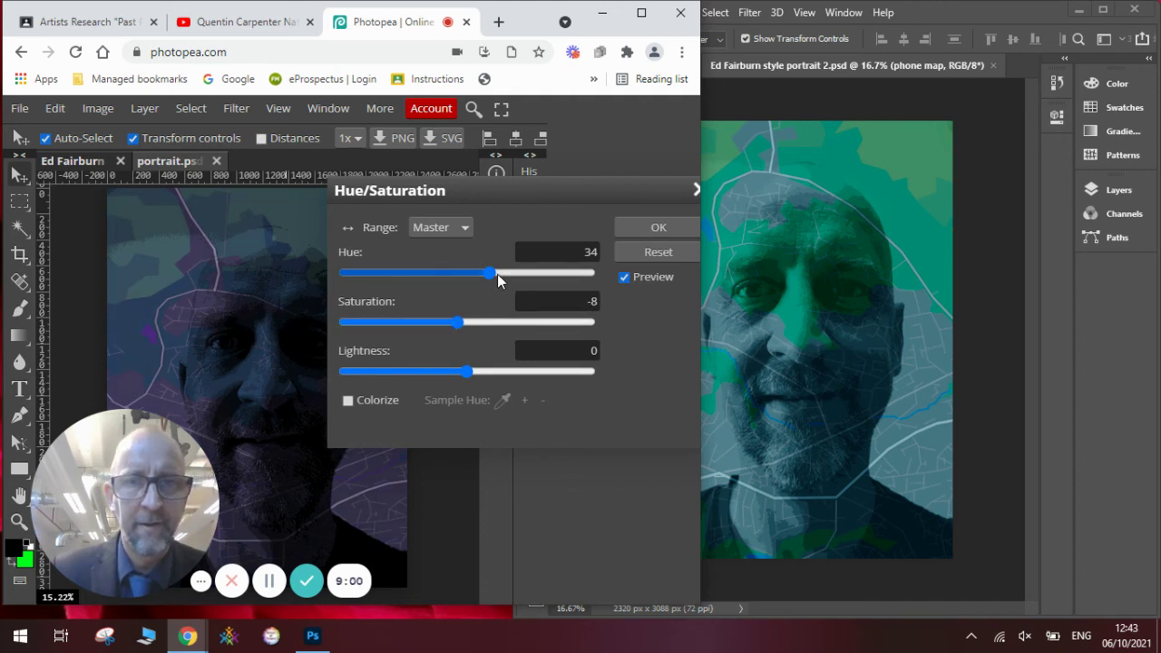
{"action": "left_click", "coordinate": [464, 272]}
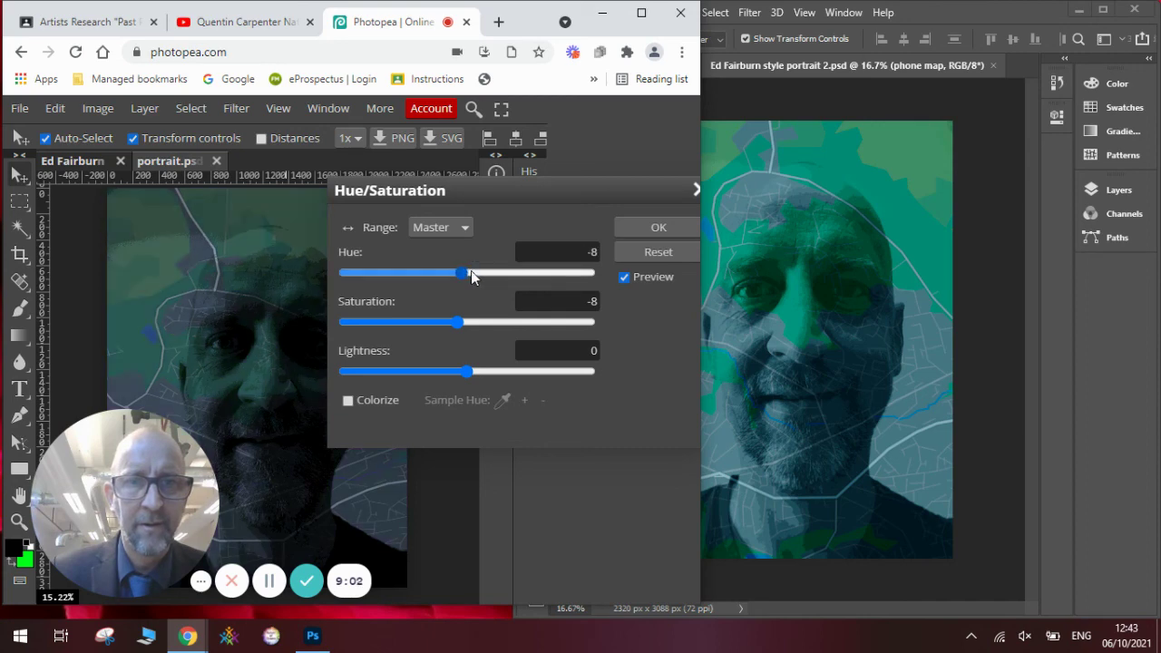
{"action": "left_click", "coordinate": [473, 272]}
{"action": "left_click", "coordinate": [473, 272]}
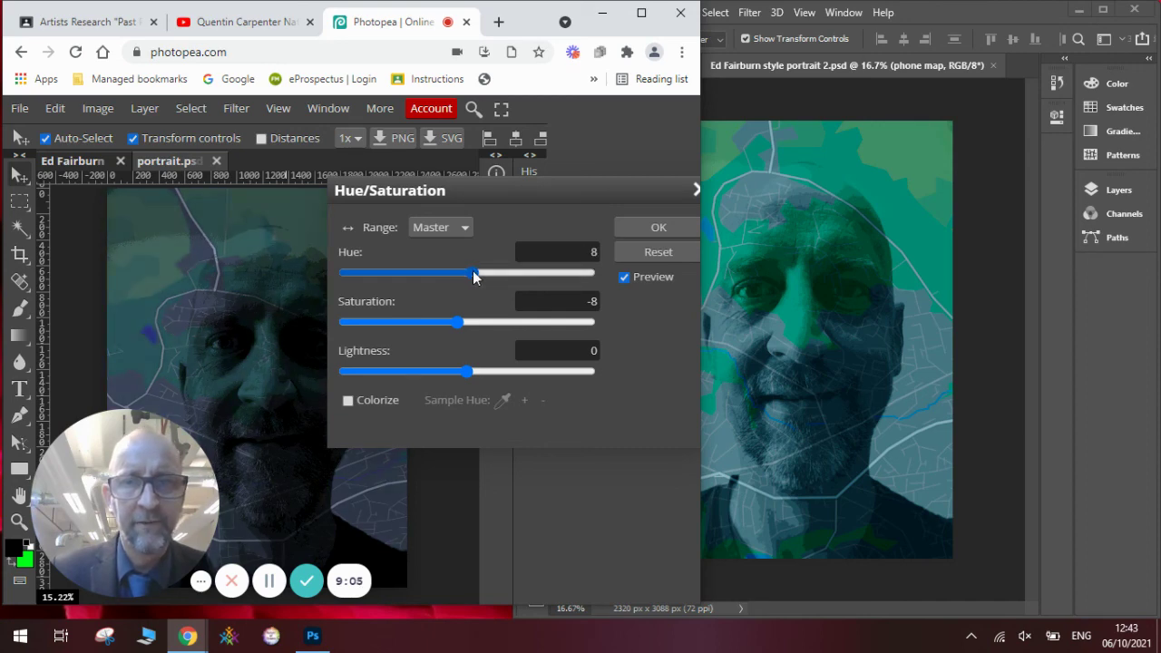
{"action": "left_click", "coordinate": [655, 227]}
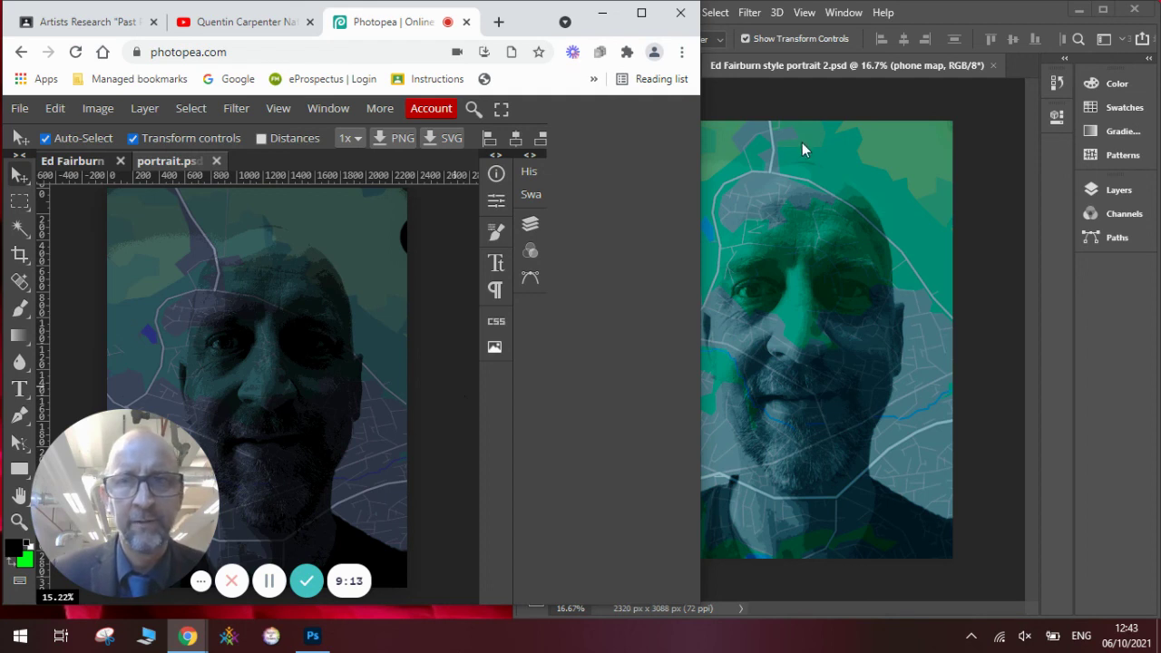
Bring Photoshop's 'Ed Fairburn style portrait 2.psd' to the front beside the Photopea version
{"action": "left_click", "coordinate": [771, 104]}
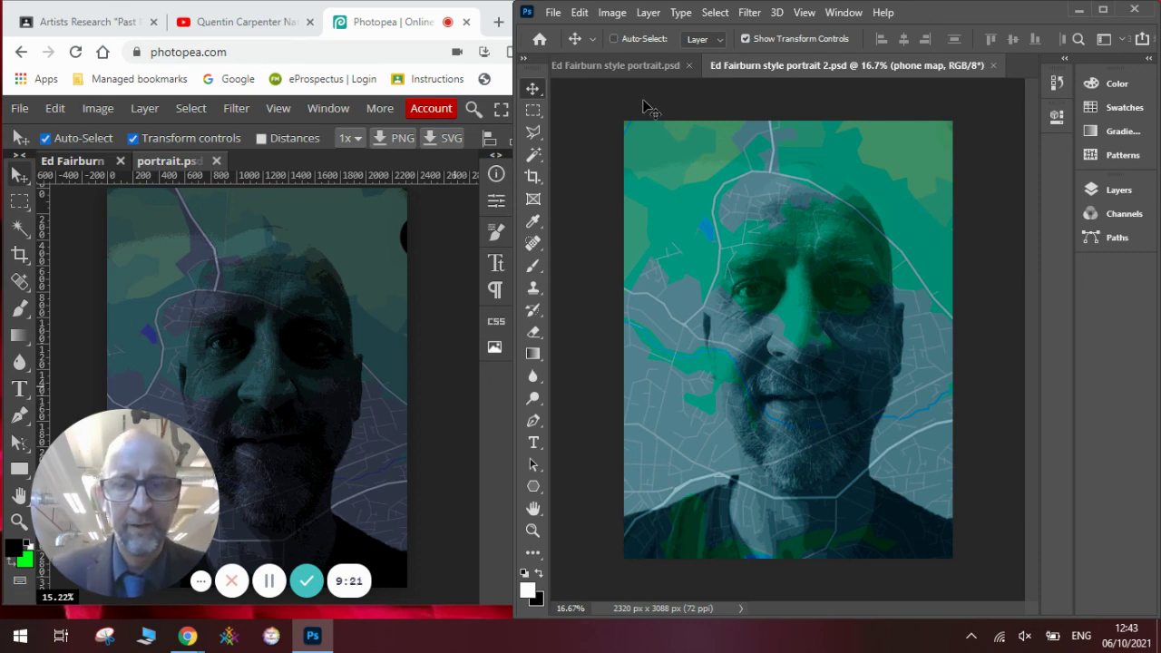
Switch Chrome to the YouTube channel page tab
{"action": "left_click", "coordinate": [243, 23]}
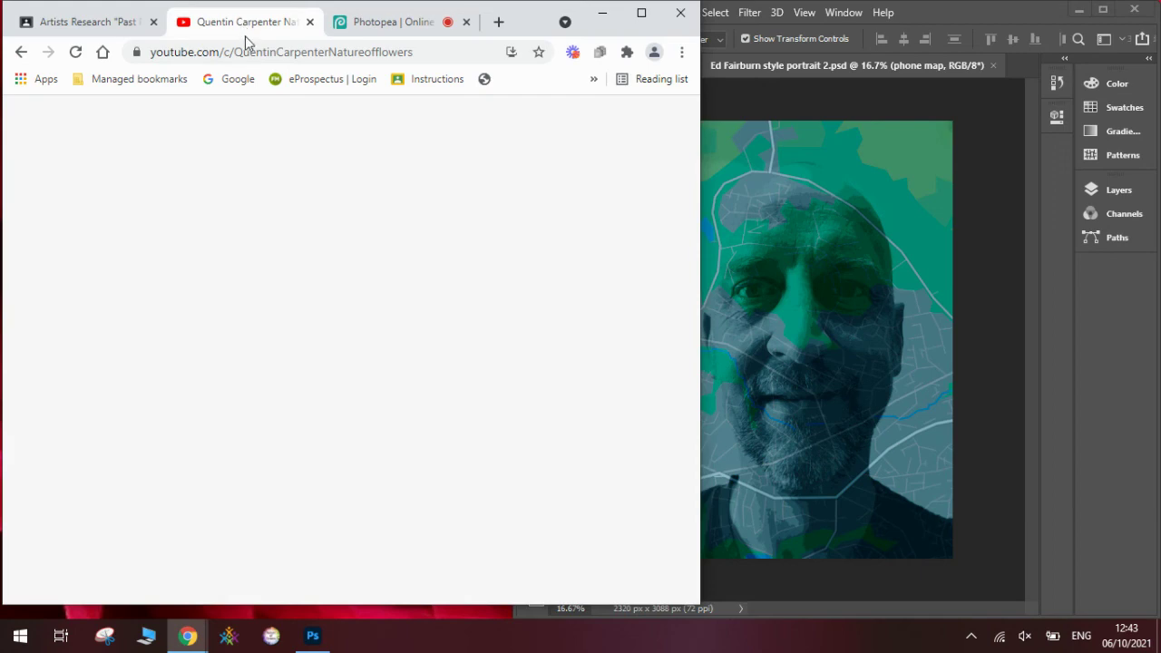